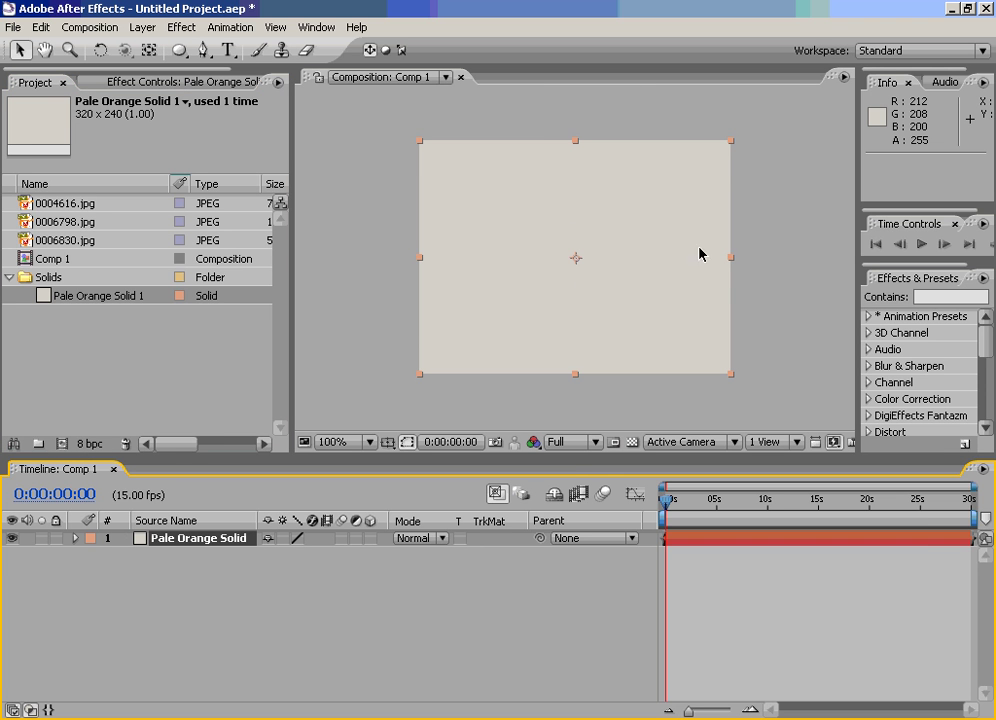
# - Add 0004616.jpg to Comp 1 above the solid and scale it to 61%
pyautogui.click(30, 204)
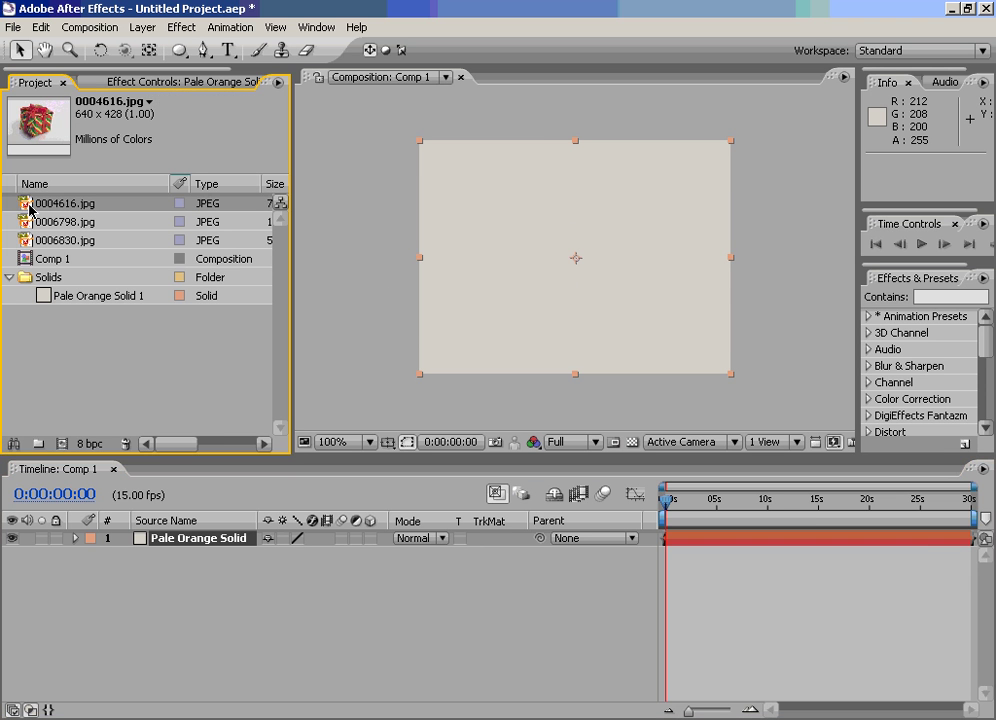
pyautogui.moveTo(28, 206); pyautogui.dragTo(578, 262)
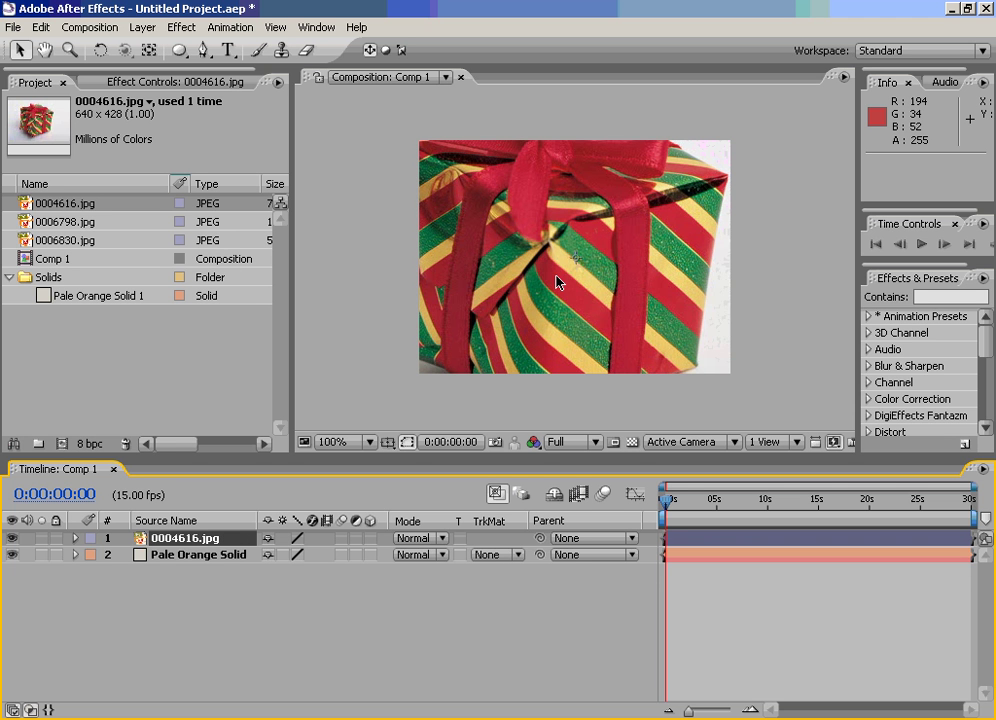
pyautogui.press('s')
pyautogui.moveTo(298, 555); pyautogui.dragTo(258, 555)
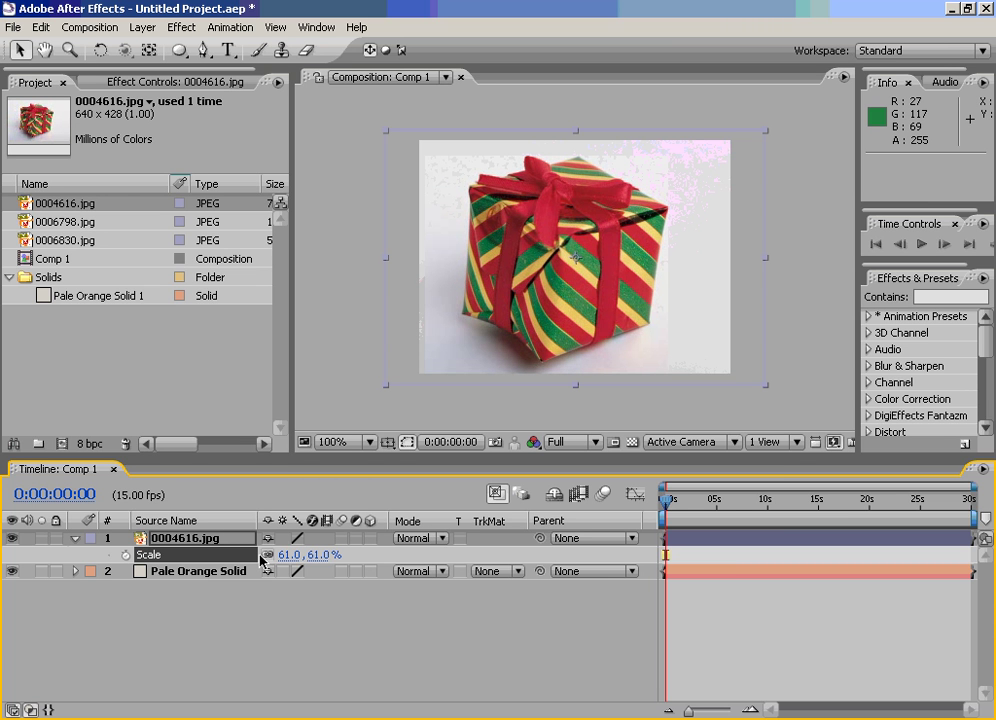
# - Start a Pen mask on the 0004616.jpg layer, placing the first points along the gift's upper-left corner and ribbon end
pyautogui.press('g')
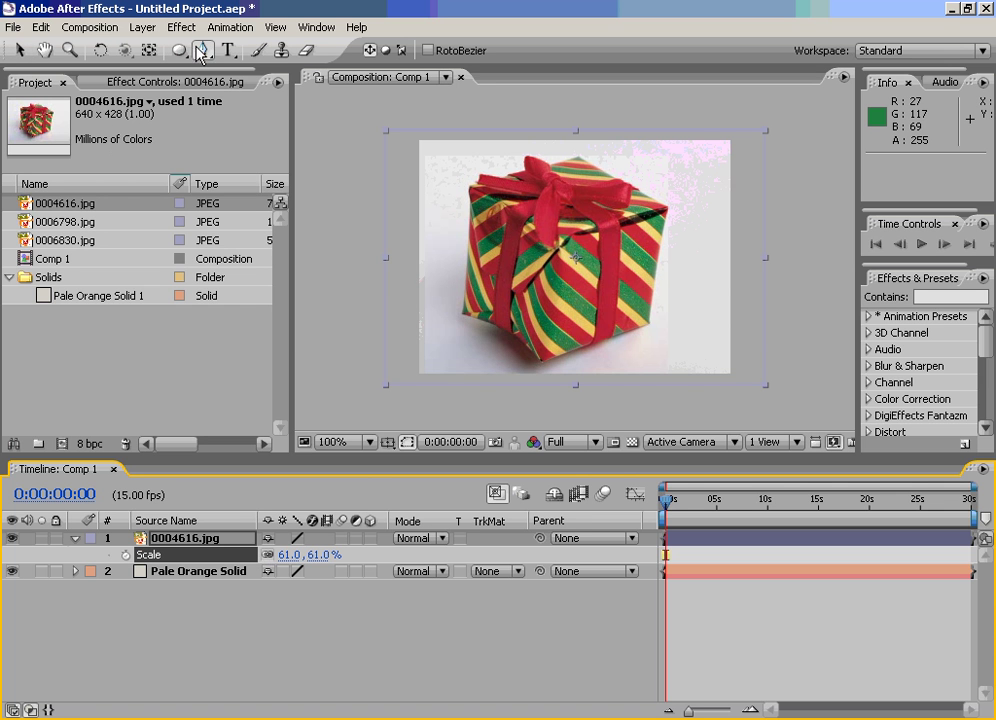
pyautogui.click(469, 190)
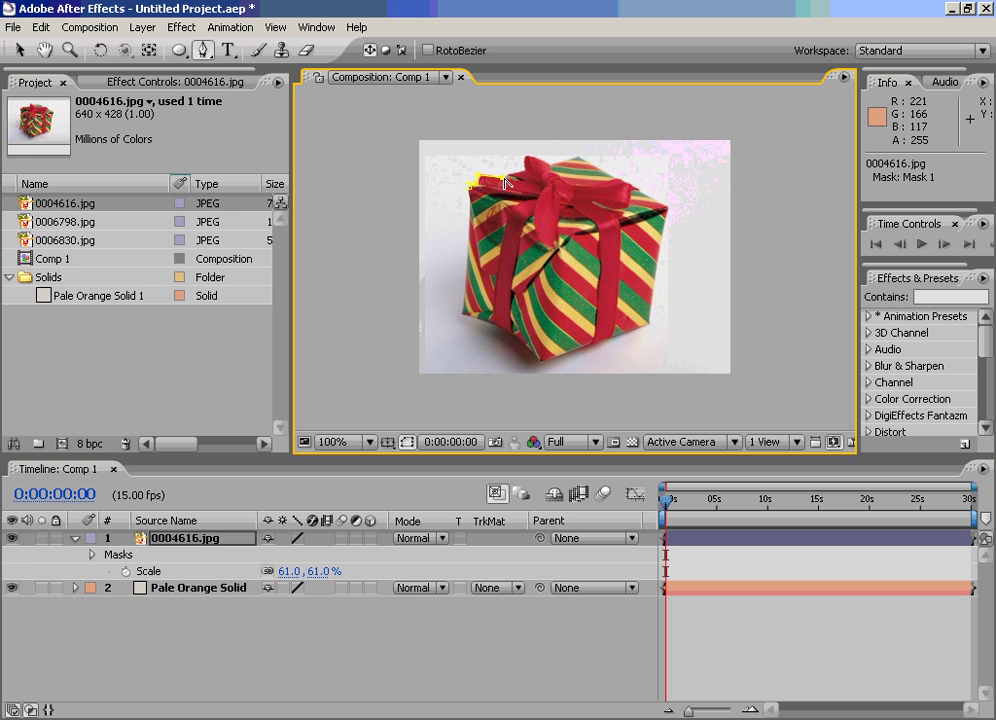
pyautogui.press('v')
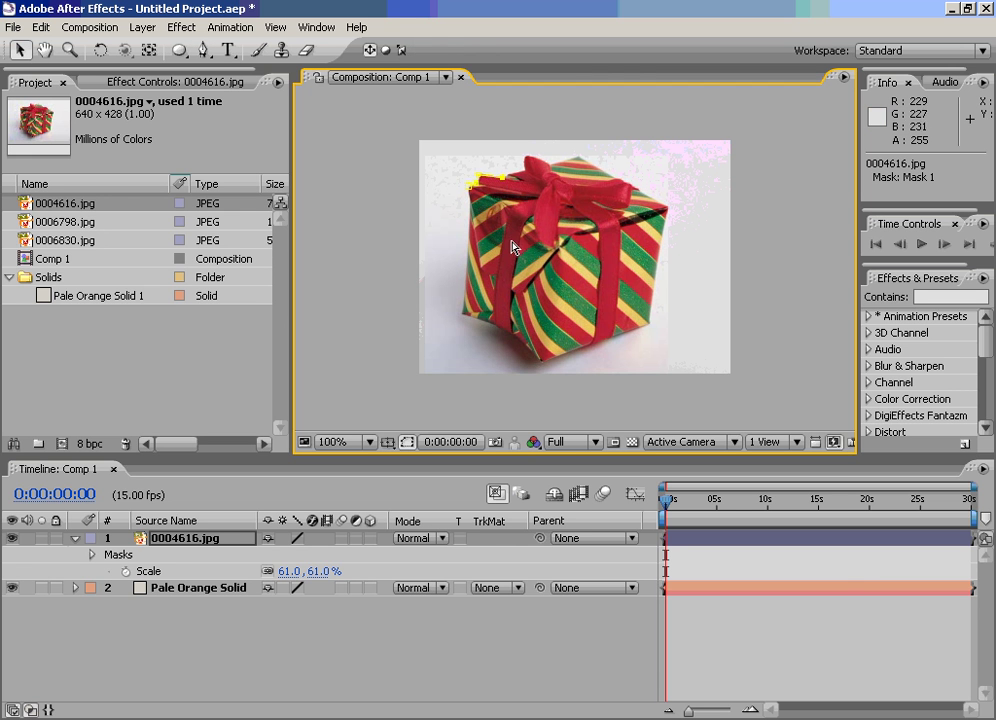
# - Open 0004616.jpg in its own layer view and align the existing mask points with the ribbon and box corner edges
pyautogui.click(520, 235)
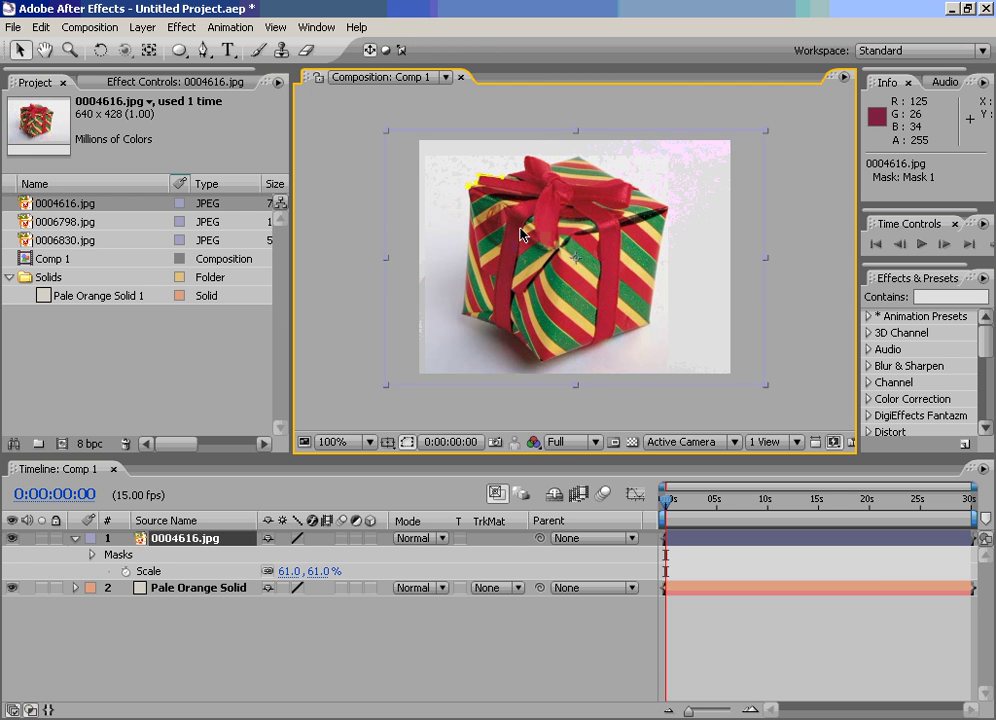
pyautogui.doubleClick(520, 235)
pyautogui.moveTo(521, 111); pyautogui.dragTo(560, 238)
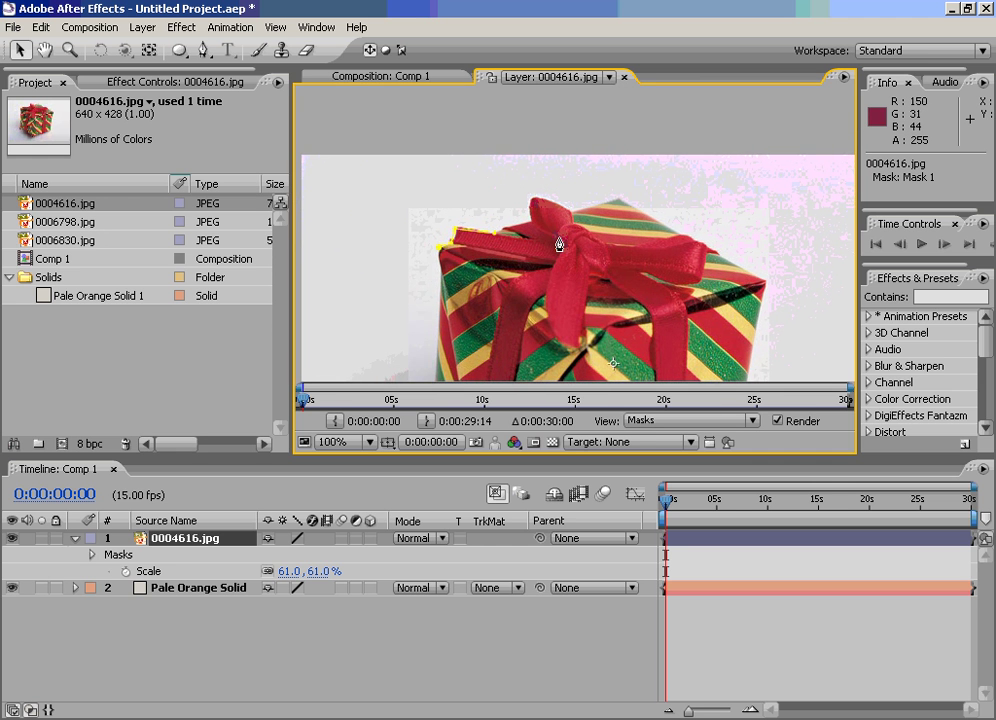
pyautogui.scroll(2, 559, 244)
pyautogui.moveTo(356, 200); pyautogui.dragTo(649, 216)
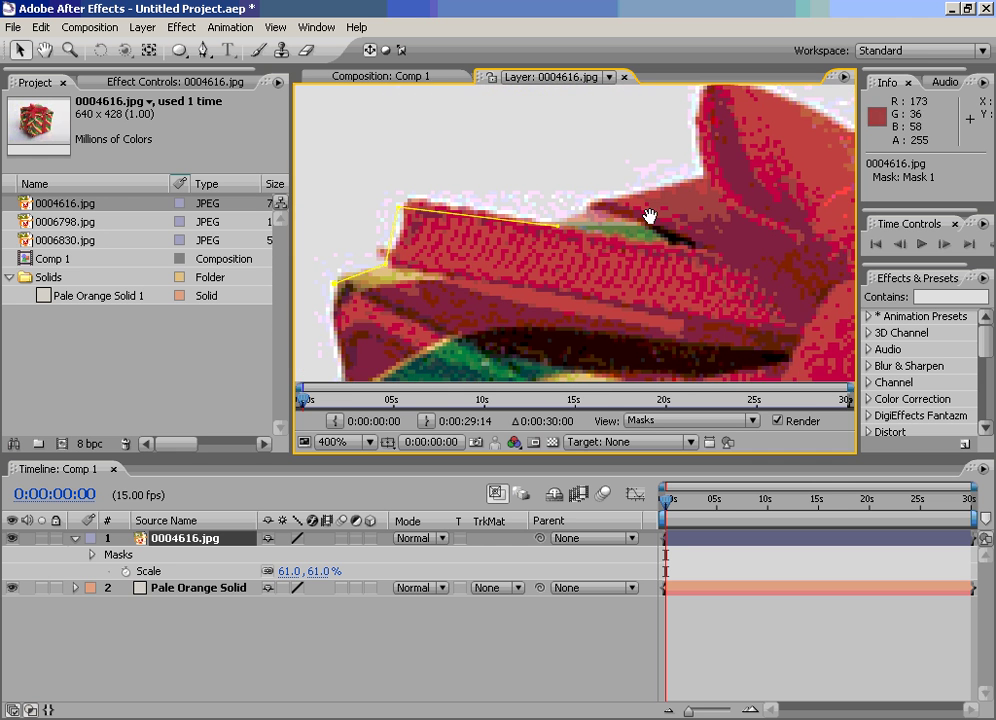
pyautogui.moveTo(591, 251); pyautogui.dragTo(628, 233)
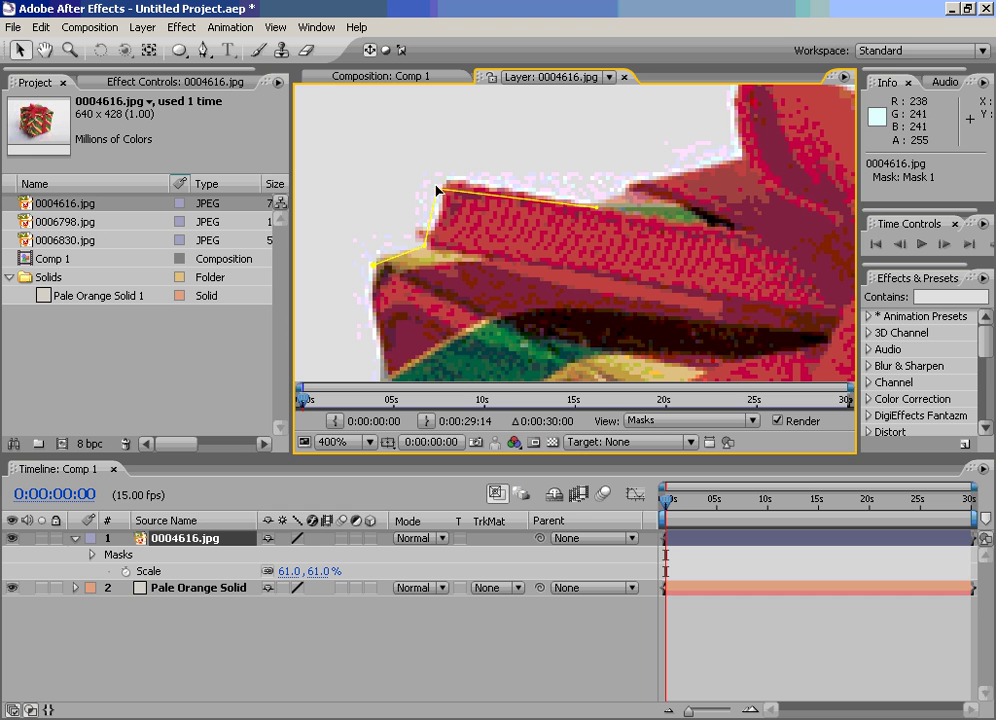
pyautogui.moveTo(437, 187); pyautogui.dragTo(446, 180)
pyautogui.moveTo(598, 208); pyautogui.dragTo(582, 205)
pyautogui.moveTo(428, 242); pyautogui.dragTo(429, 248)
pyautogui.moveTo(376, 269); pyautogui.dragTo(377, 257)
# - Continue the open mask path with the Pen tool over the bow and along the gift's top edge to the right-hand ribbon
pyautogui.click(210, 50)
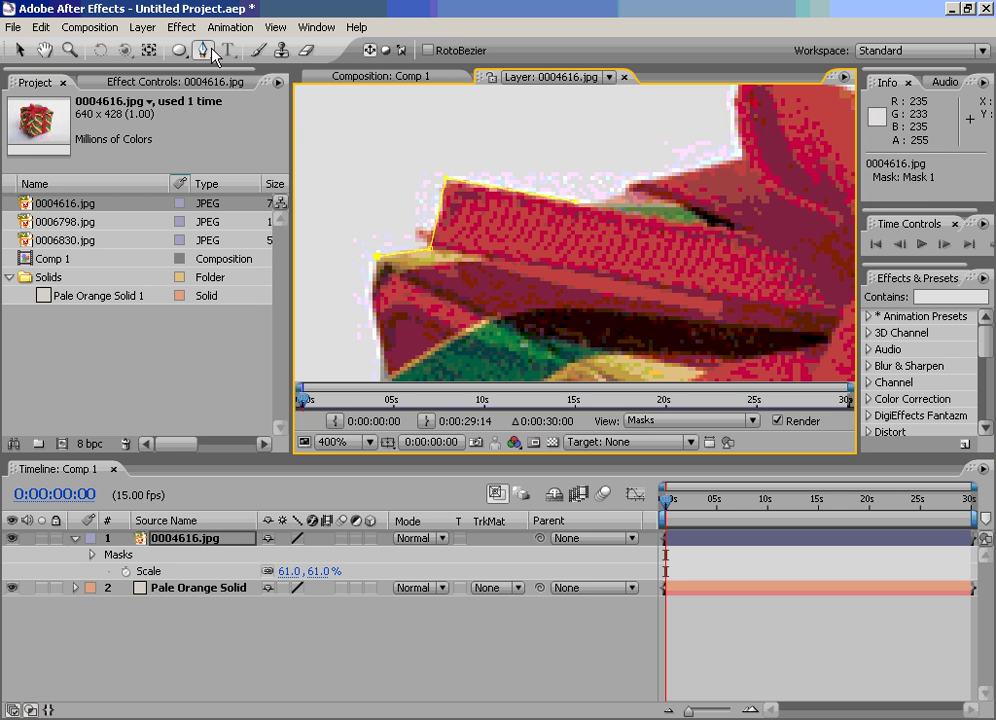
pyautogui.click(577, 207)
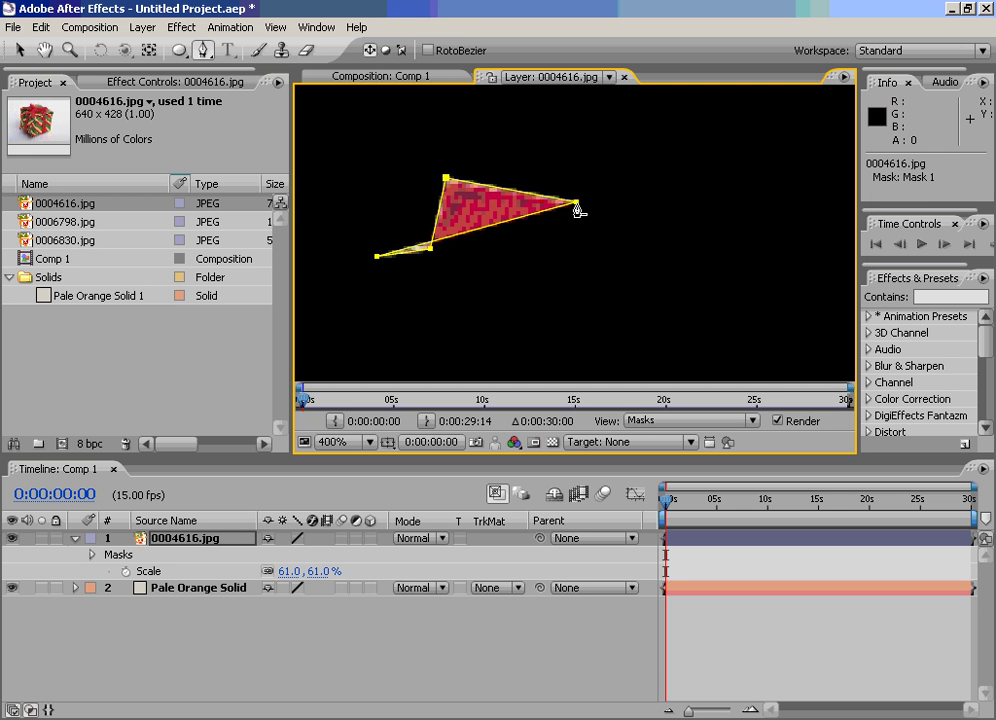
pyautogui.hotkey('ctrl', 'z')
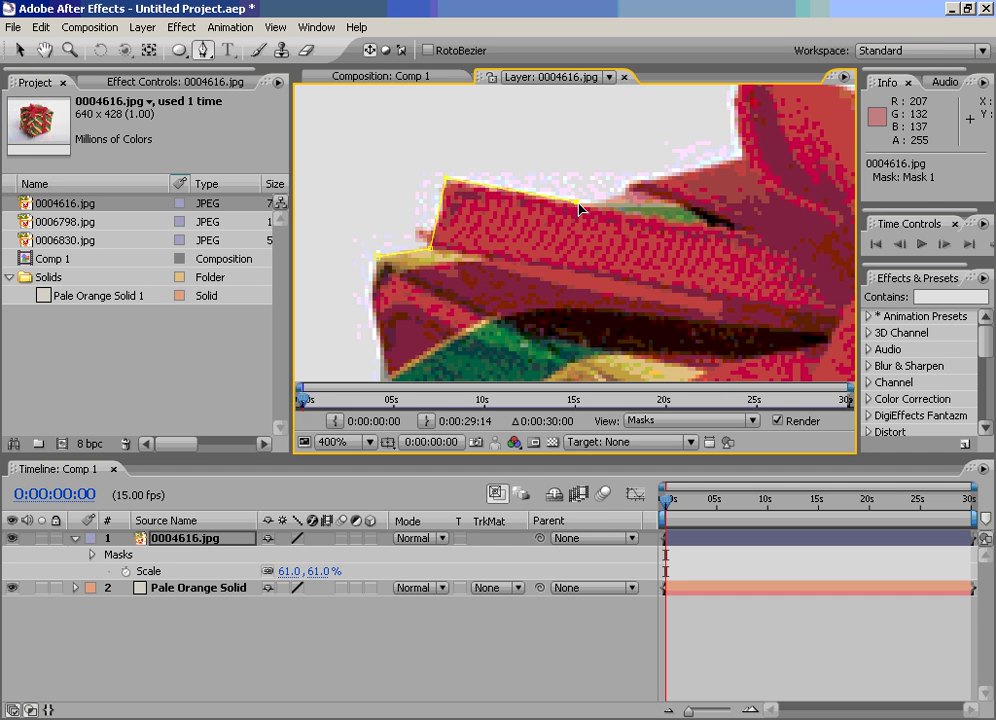
pyautogui.click(629, 189)
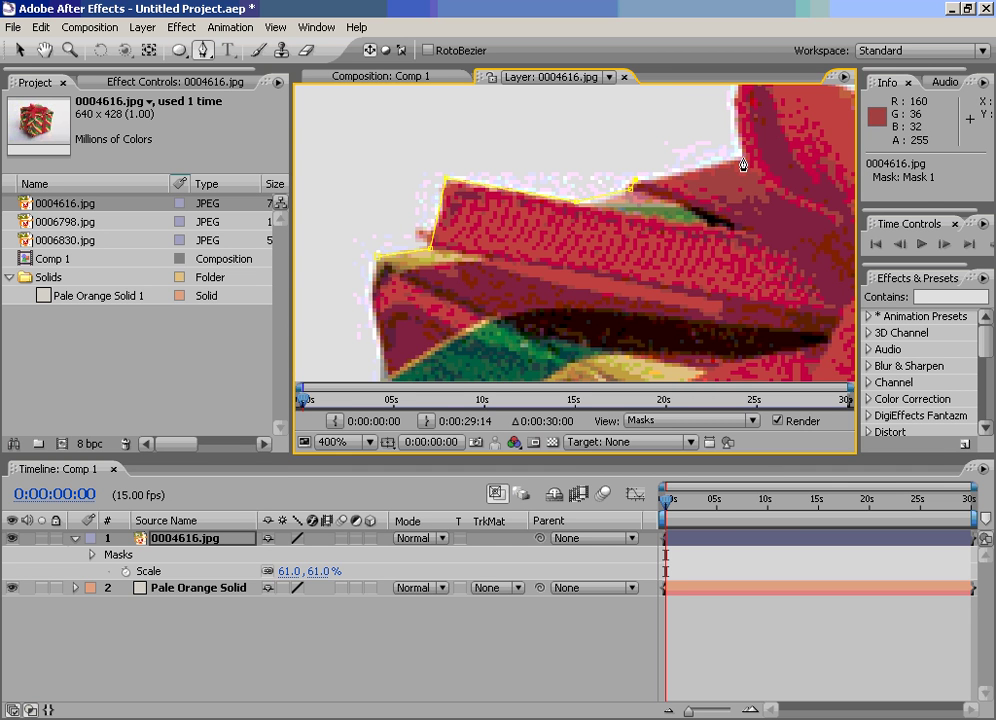
pyautogui.moveTo(755, 138); pyautogui.dragTo(726, 318)
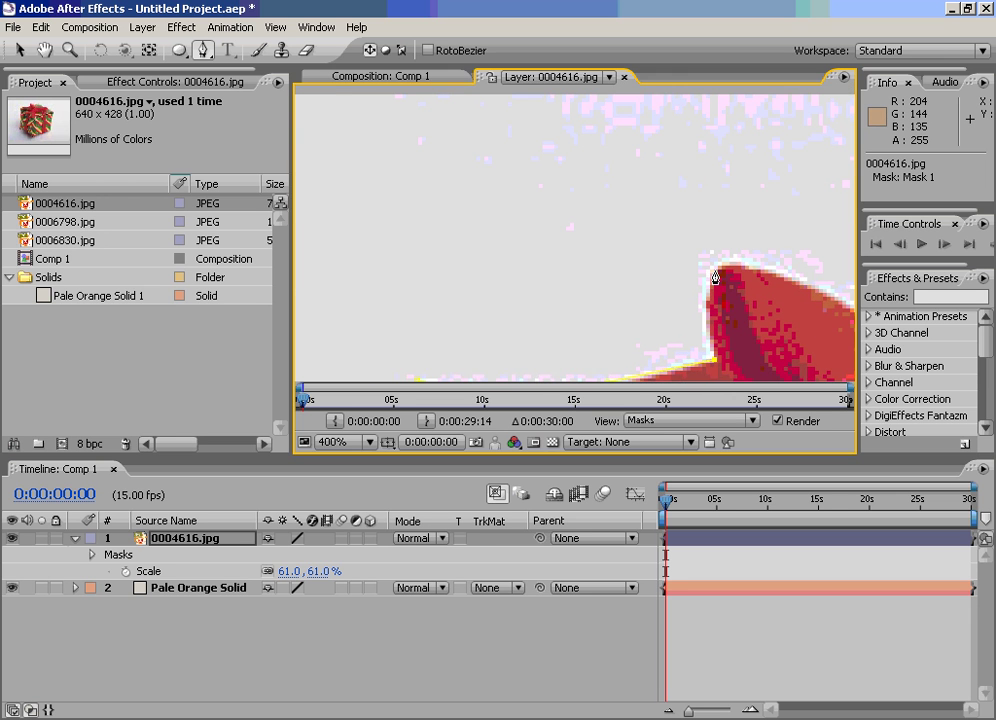
pyautogui.moveTo(756, 311); pyautogui.dragTo(618, 225)
pyautogui.moveTo(687, 262); pyautogui.dragTo(290, 278)
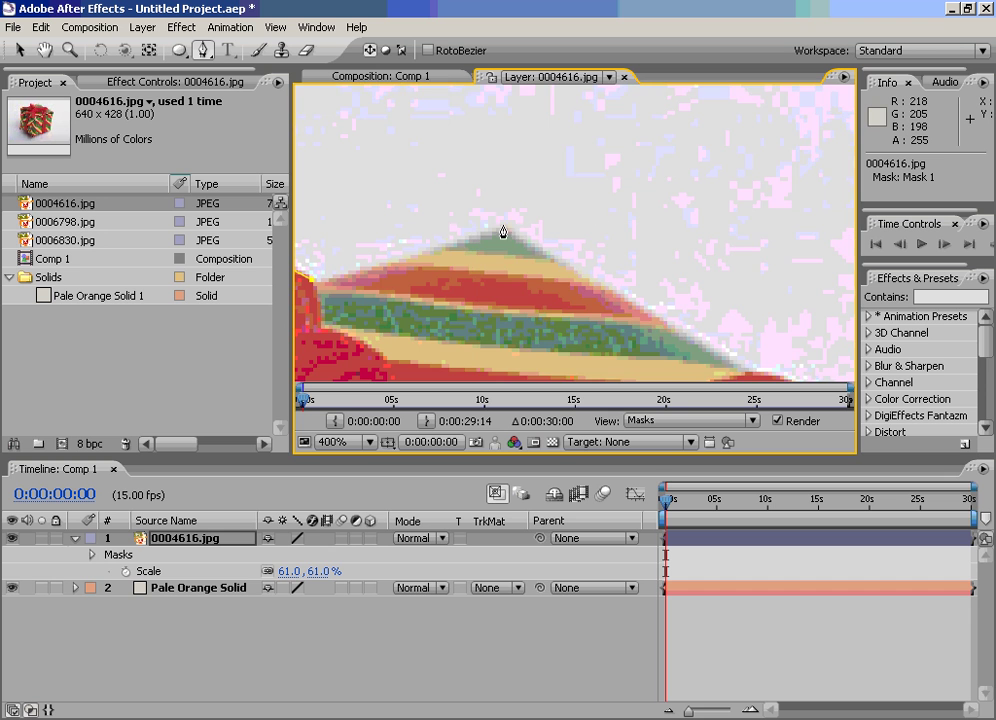
pyautogui.moveTo(625, 316); pyautogui.dragTo(616, 195)
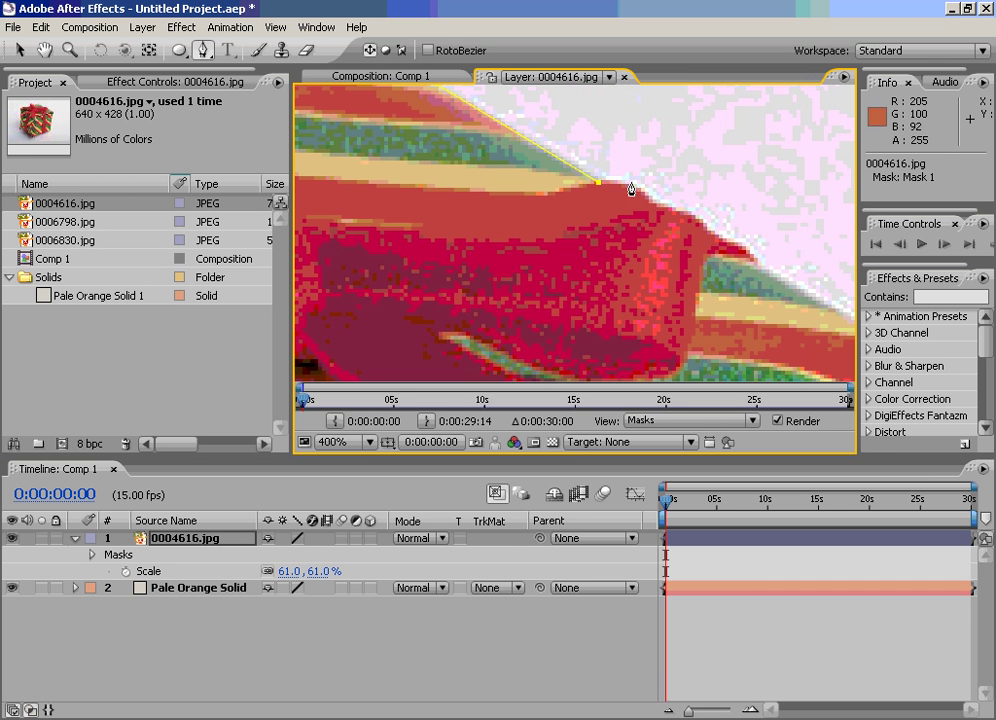
pyautogui.click(754, 258)
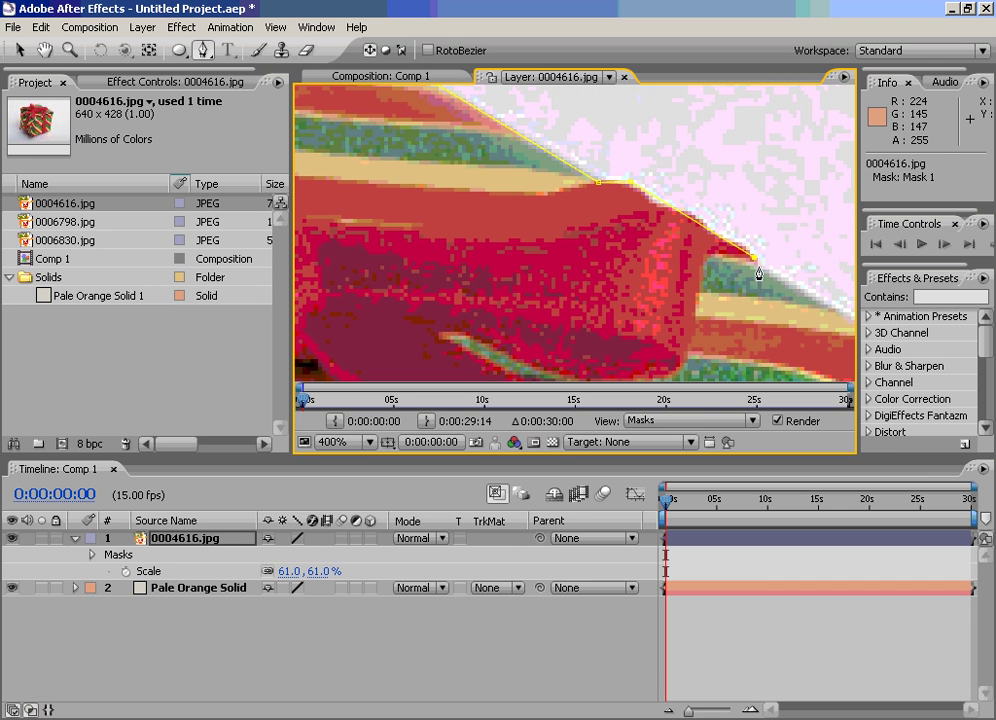
# - Extend the mask path down the gift's right side and along its lower-right edge
pyautogui.moveTo(774, 289); pyautogui.dragTo(670, 208)
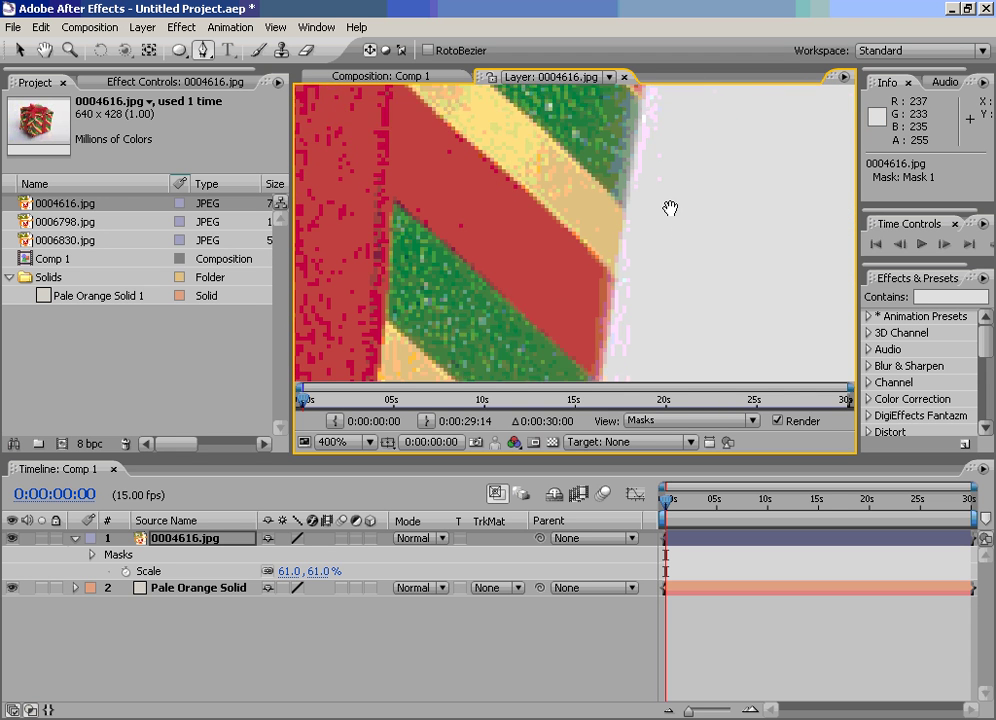
pyautogui.click(618, 214)
pyautogui.click(606, 302)
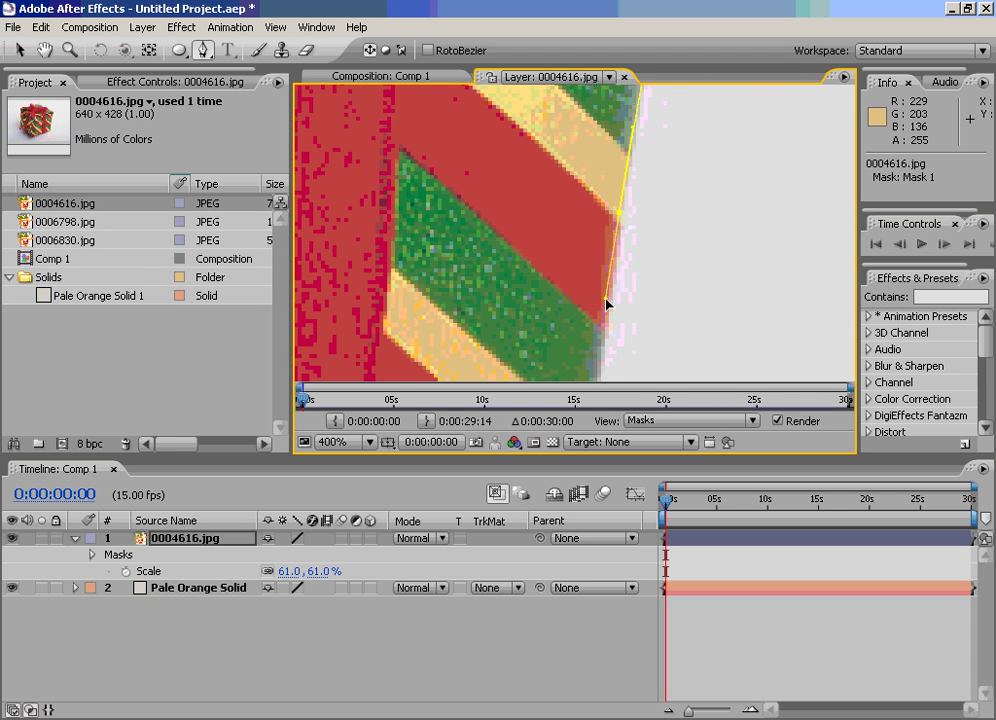
pyautogui.moveTo(605, 309); pyautogui.dragTo(782, 193)
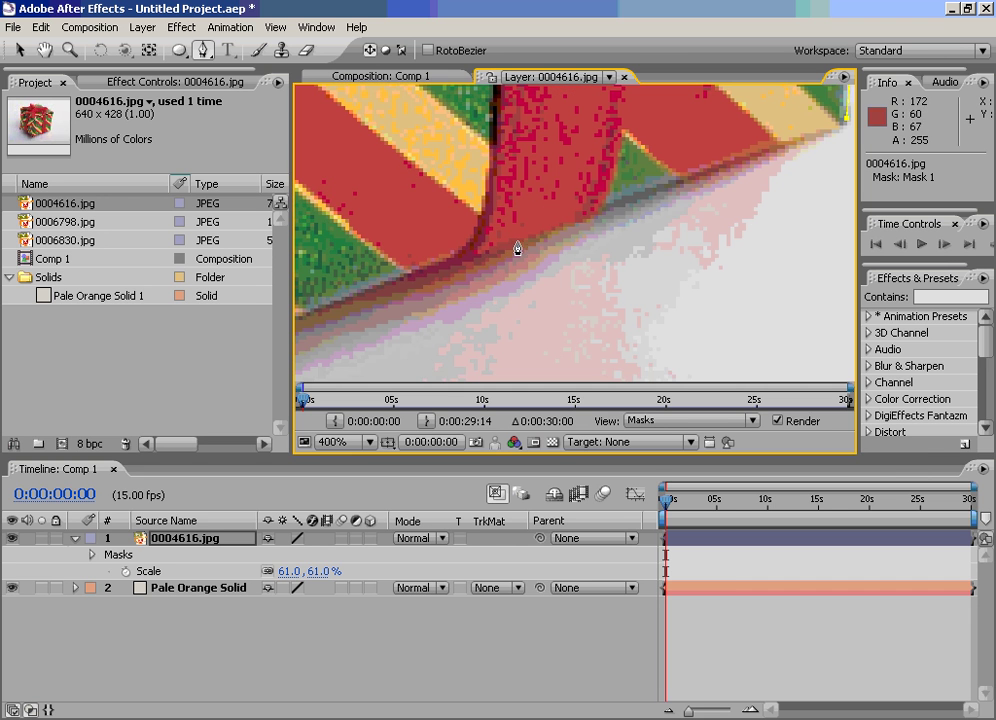
pyautogui.click(525, 232)
# - Trace the gift's lower-left and left edges and close the mask at its starting point
pyautogui.moveTo(497, 274); pyautogui.dragTo(582, 333)
pyautogui.moveTo(515, 192); pyautogui.dragTo(556, 298)
pyautogui.moveTo(551, 249); pyautogui.dragTo(565, 345)
pyautogui.click(498, 280)
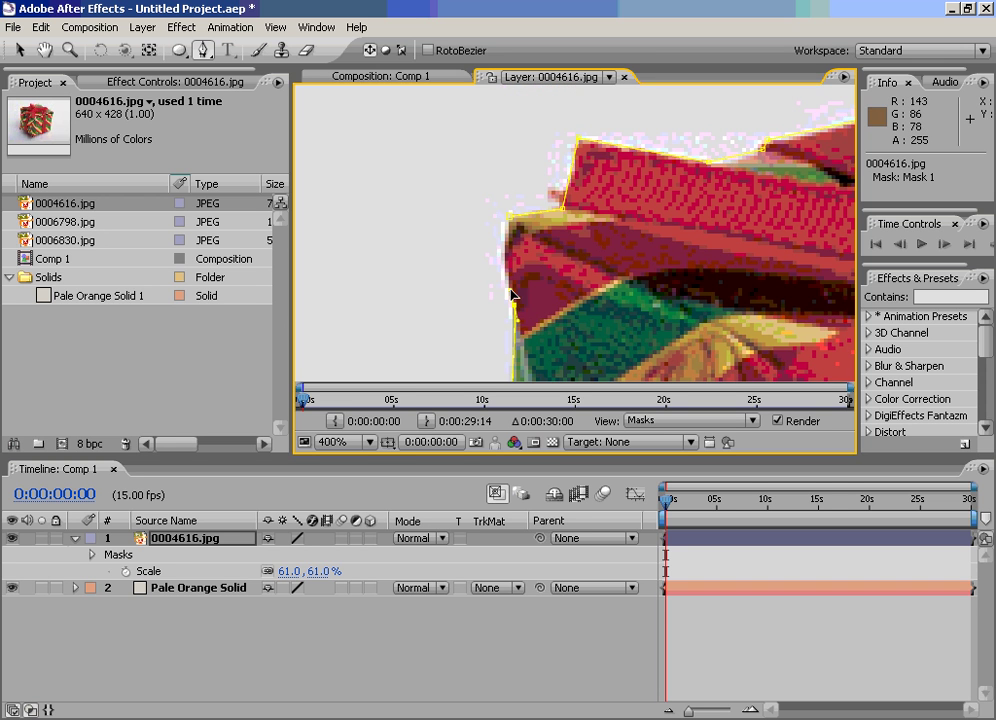
pyautogui.click(507, 224)
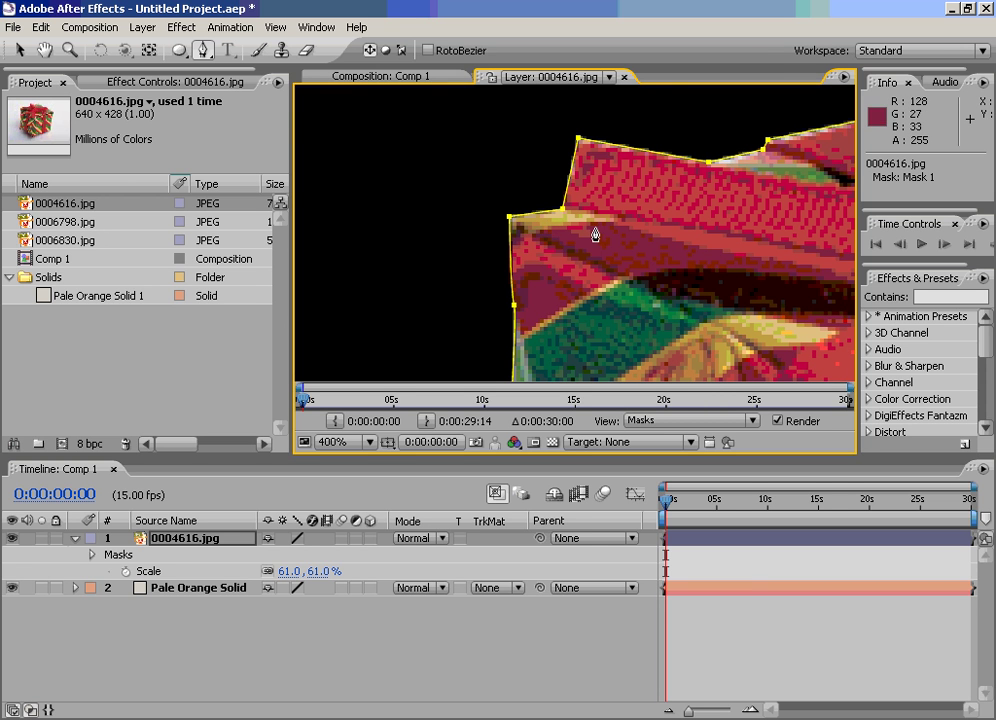
pyautogui.scroll(-3, 595, 233)
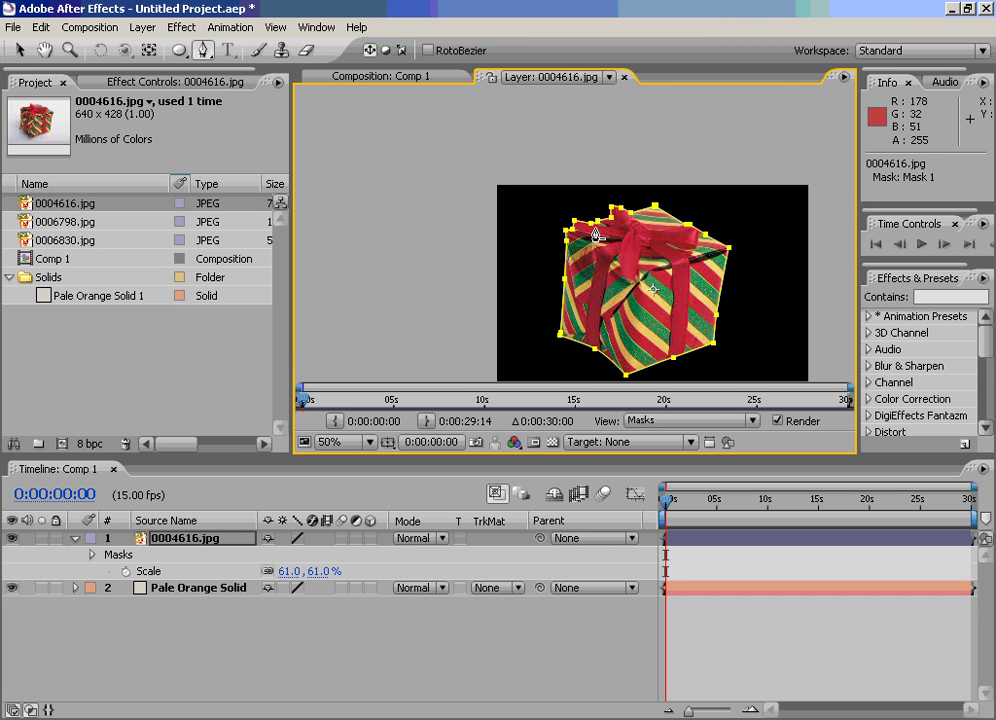
# - Switch back to the Selection tool and close the 0004616.jpg layer view to return to Comp 1
pyautogui.click(19, 50)
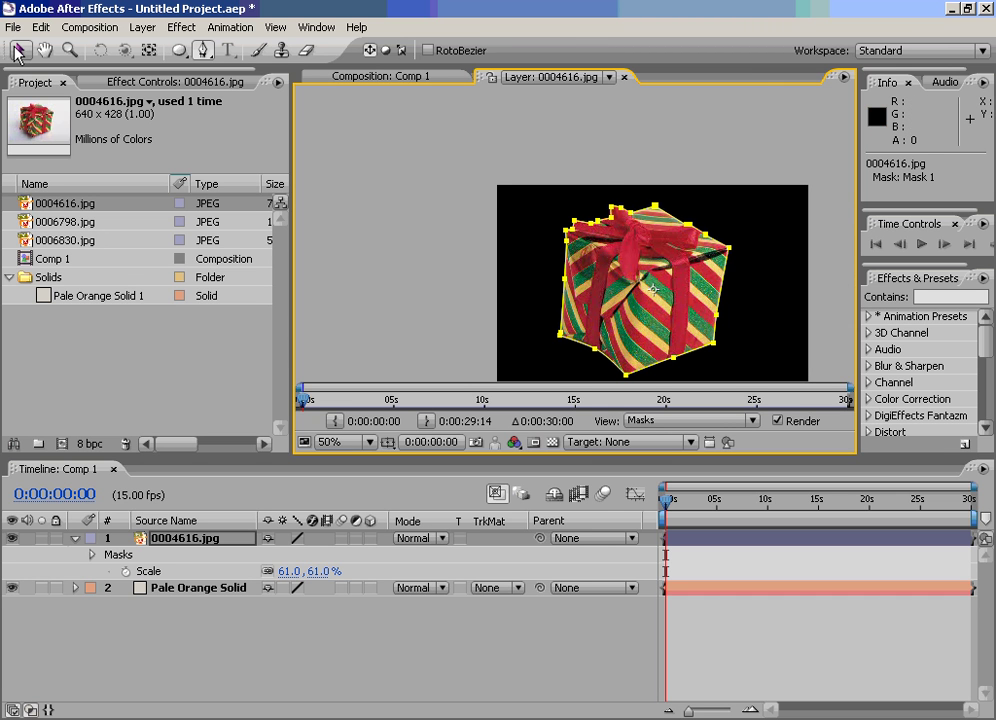
pyautogui.click(640, 215)
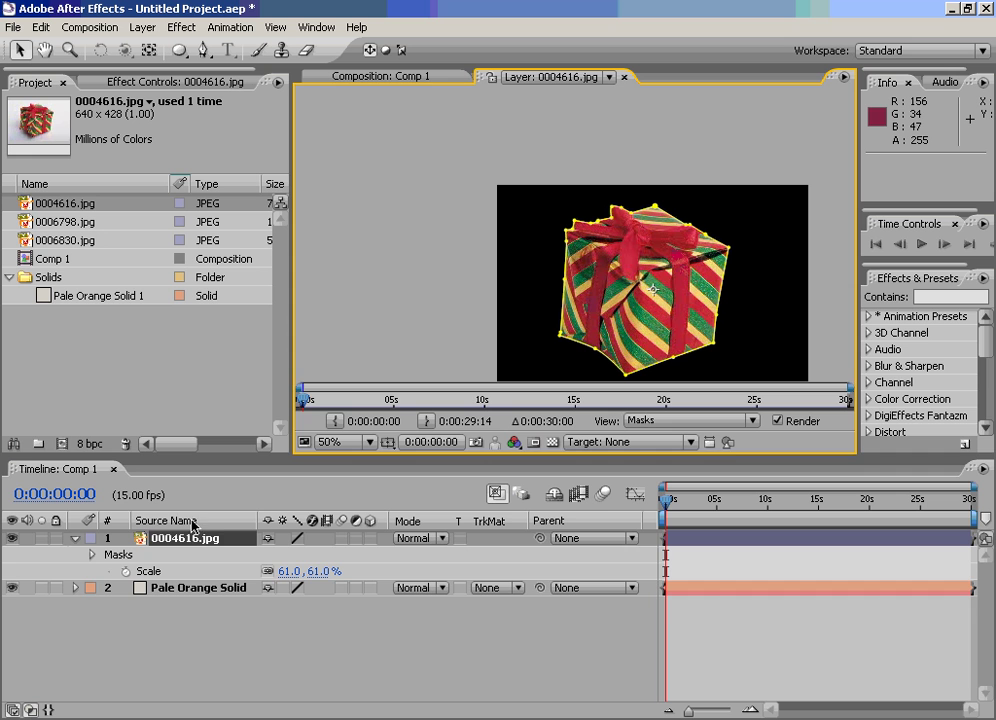
pyautogui.click(176, 644)
pyautogui.click(194, 591)
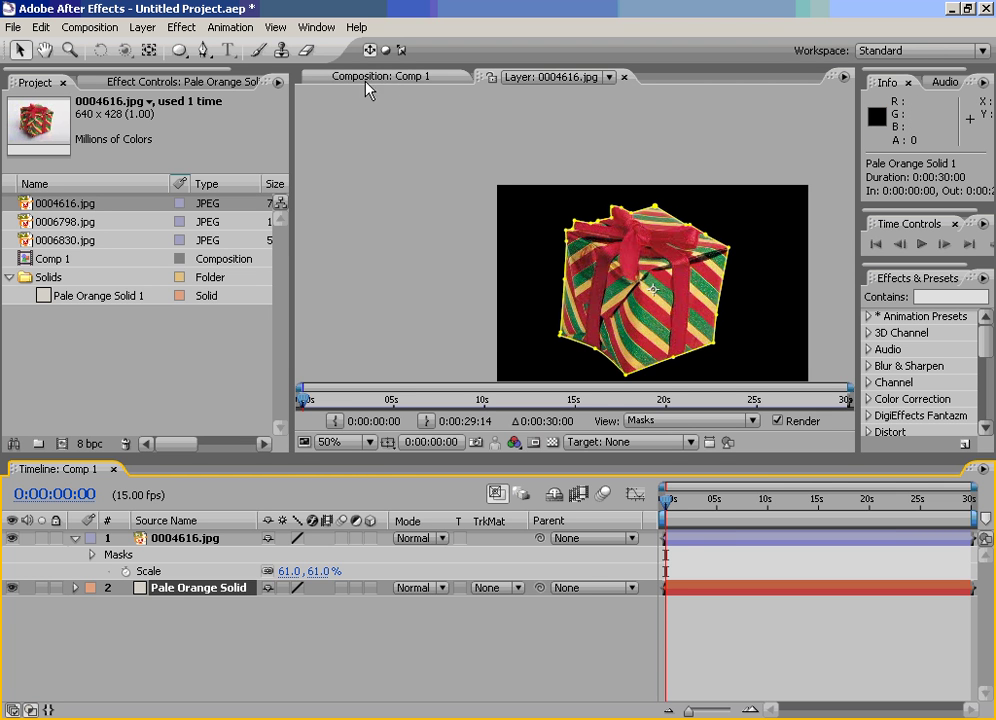
pyautogui.click(624, 78)
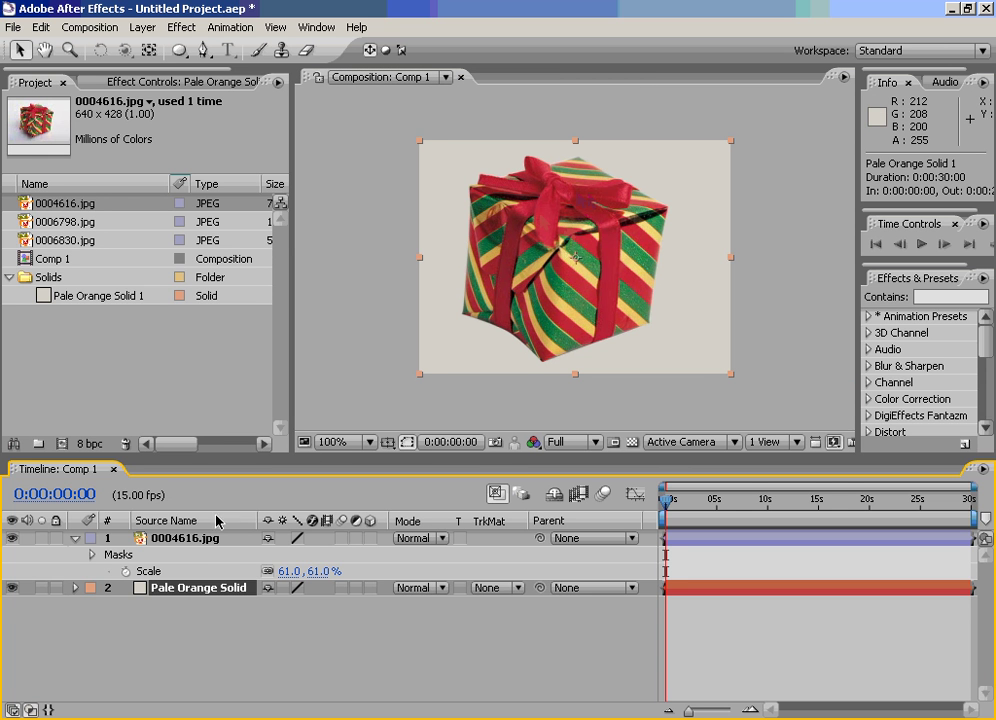
# - Turn off the display of masks in Comp 1's view options, keeping the 0004616.jpg layer selected
pyautogui.click(185, 541)
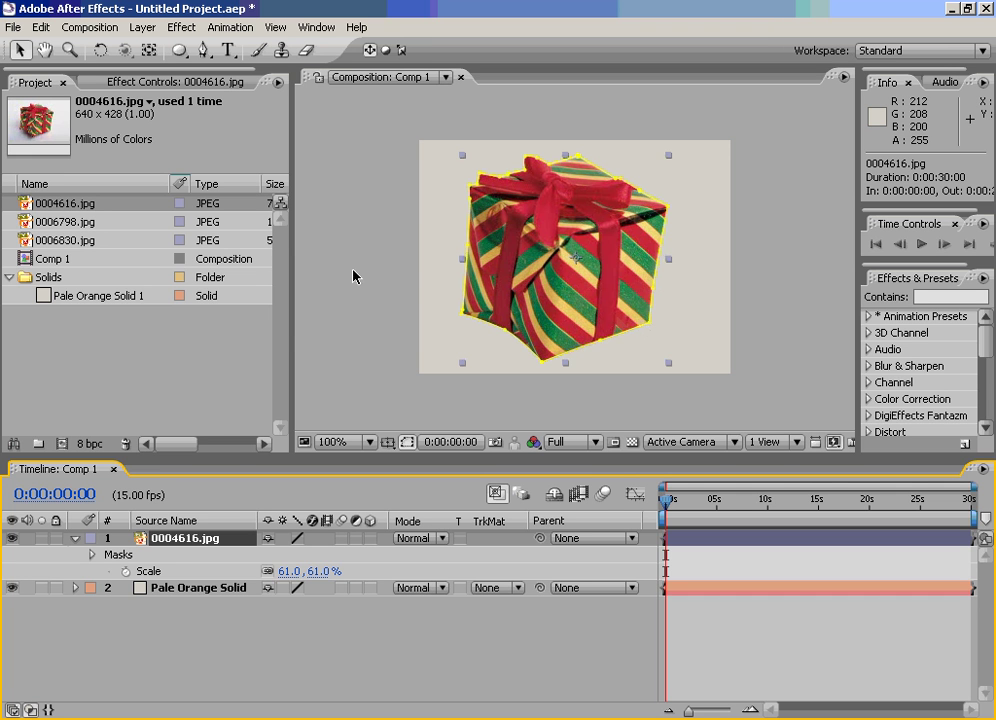
pyautogui.click(198, 625)
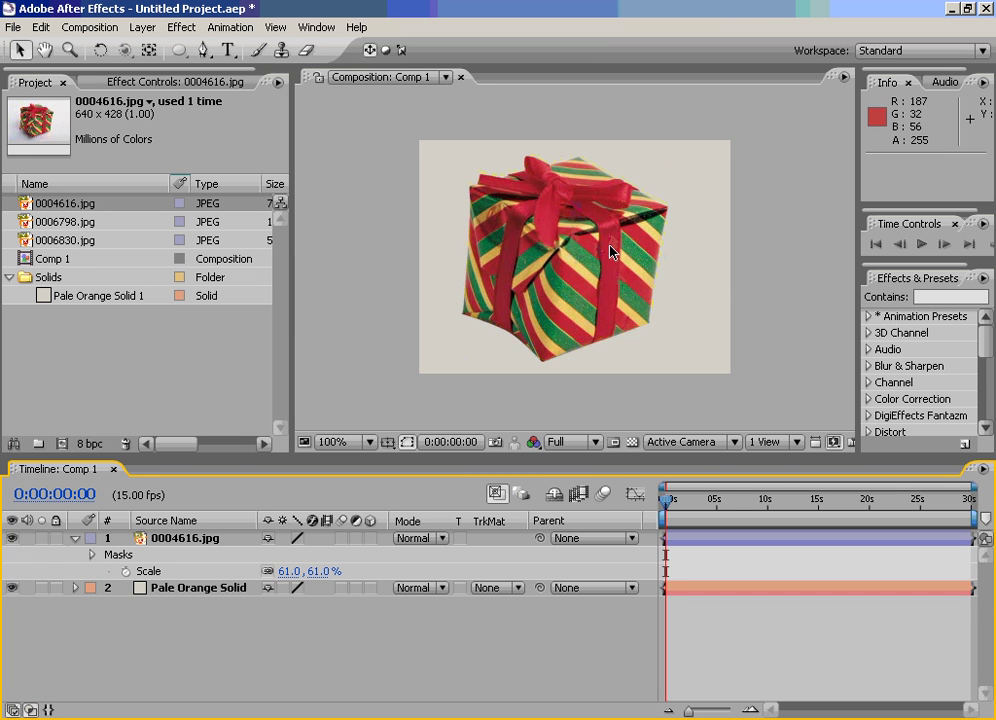
pyautogui.click(197, 540)
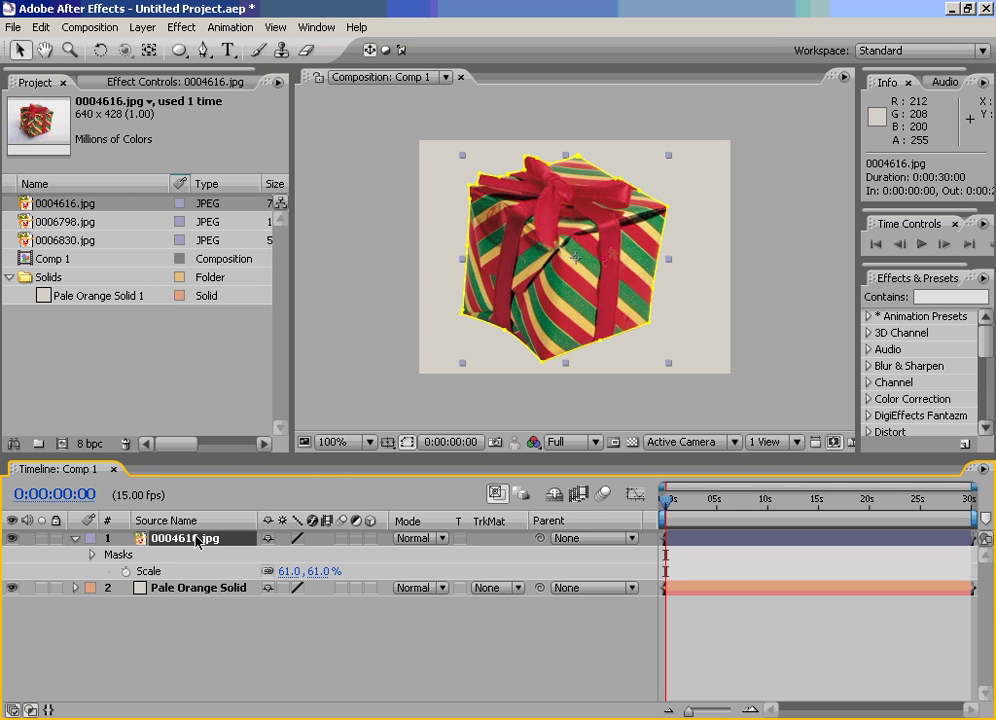
pyautogui.click(844, 78)
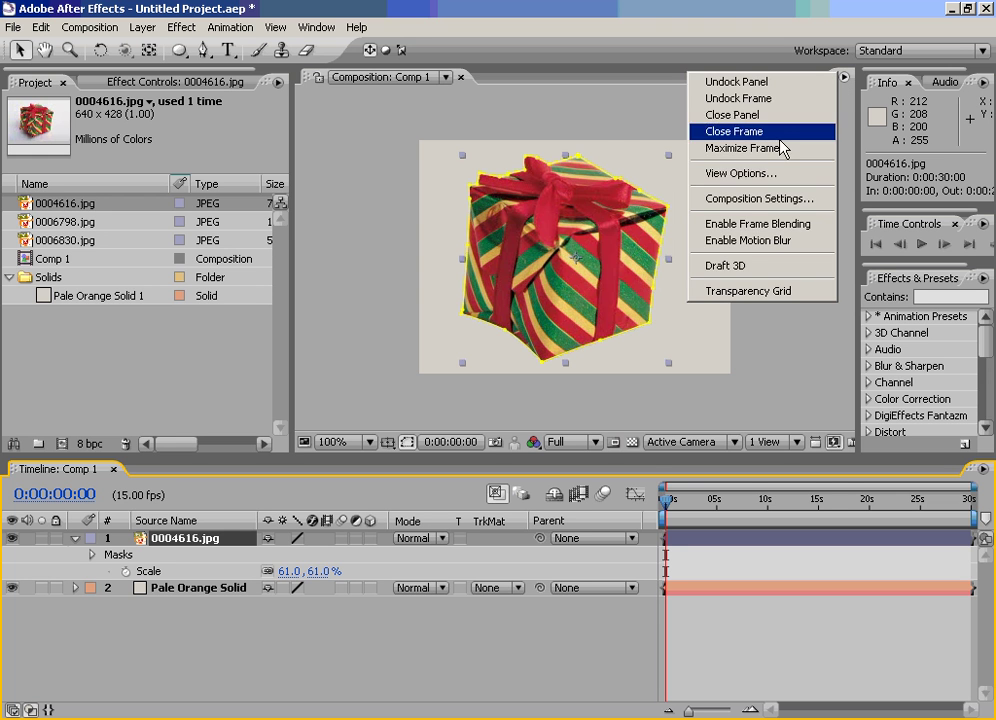
pyautogui.click(771, 175)
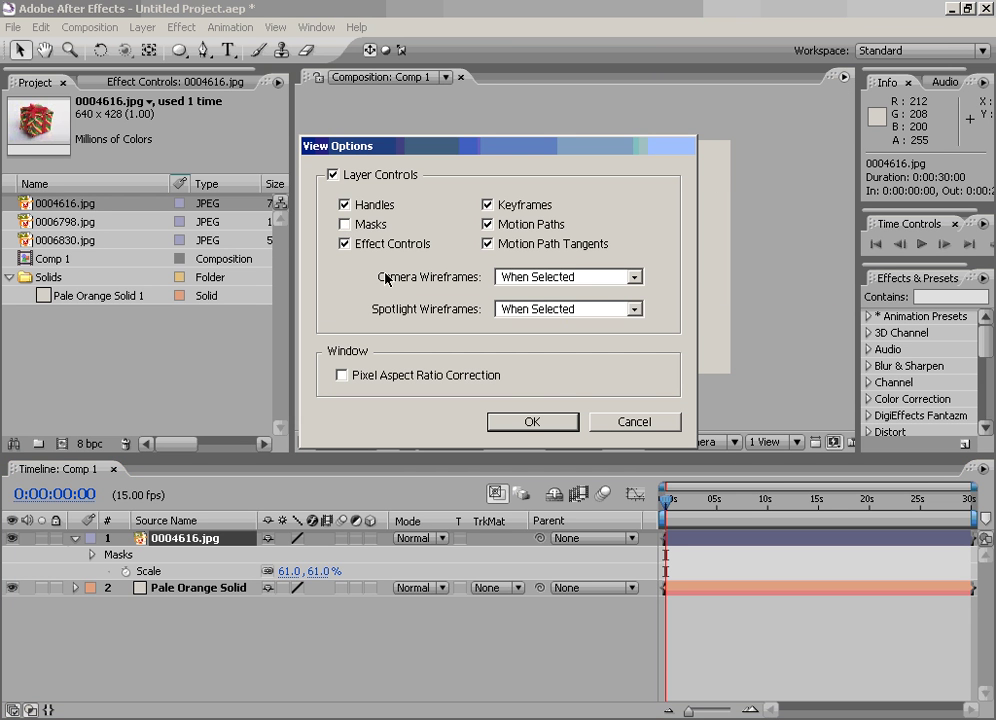
pyautogui.click(531, 422)
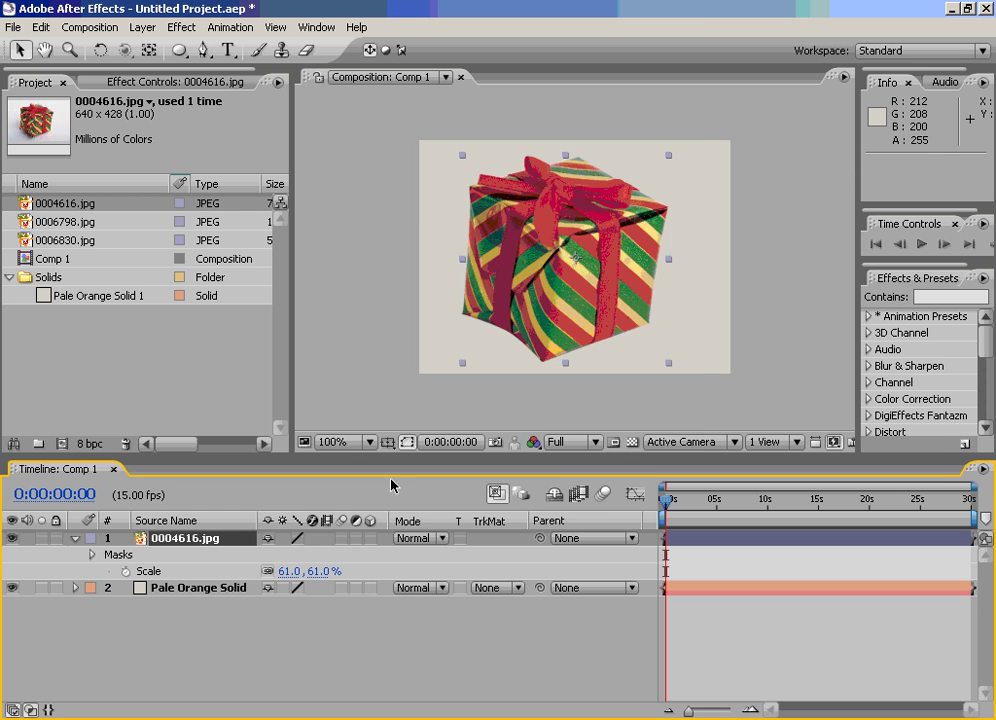
pyautogui.click(205, 541)
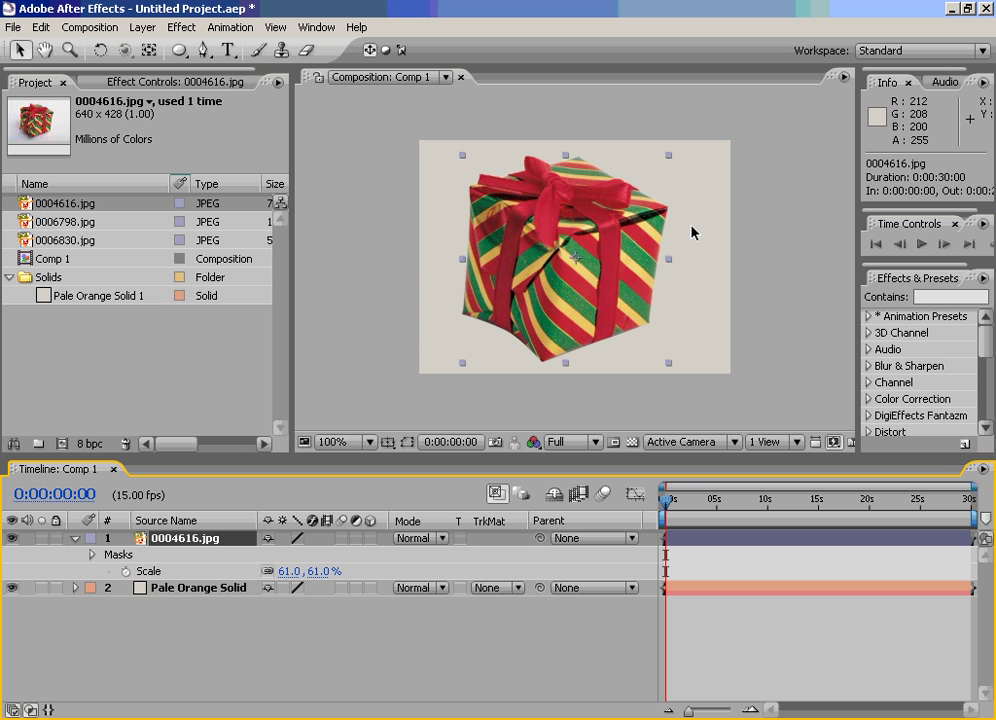
# - Apply a Drop Shadow effect to the 0004616.jpg layer with a distance of 30 and a softness of 38
pyautogui.click(241, 31)
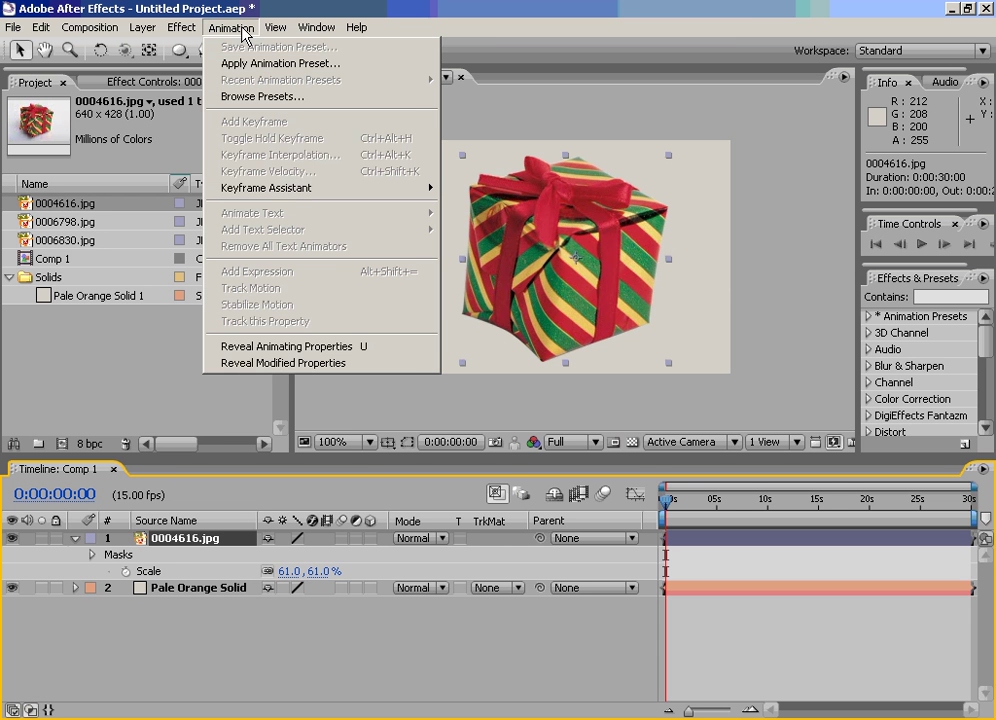
pyautogui.moveTo(183, 28)
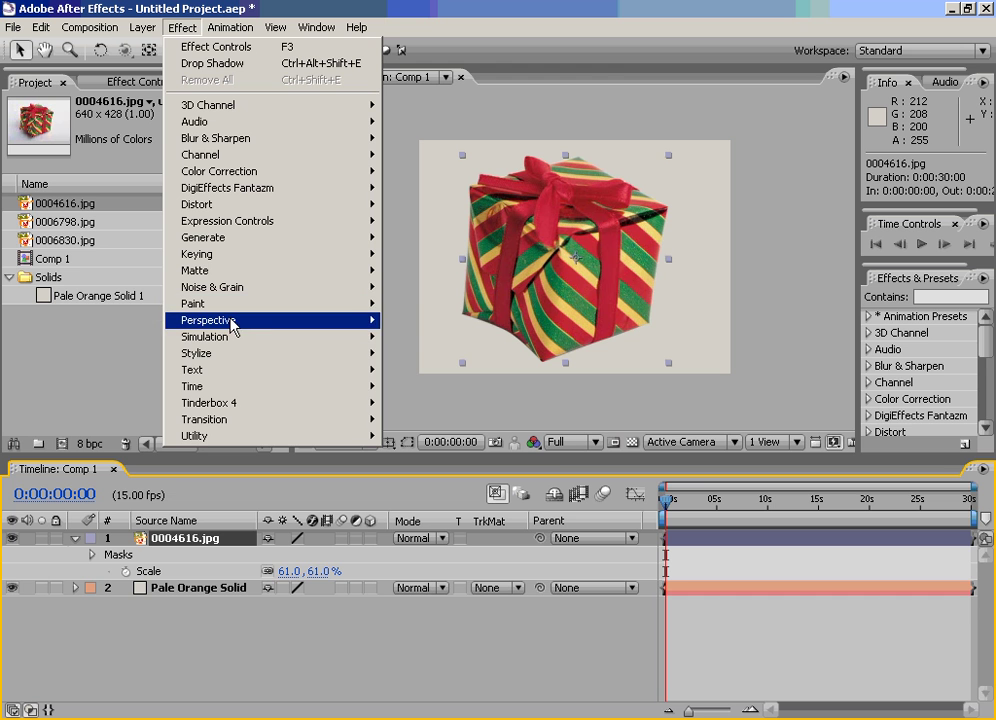
pyautogui.moveTo(366, 328)
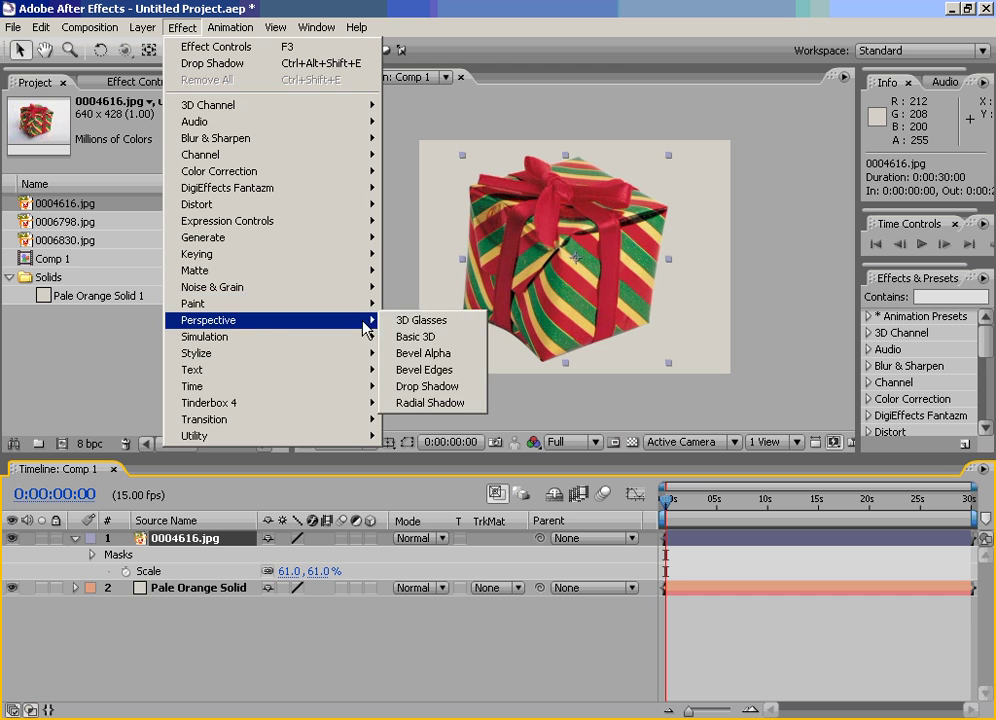
pyautogui.click(433, 388)
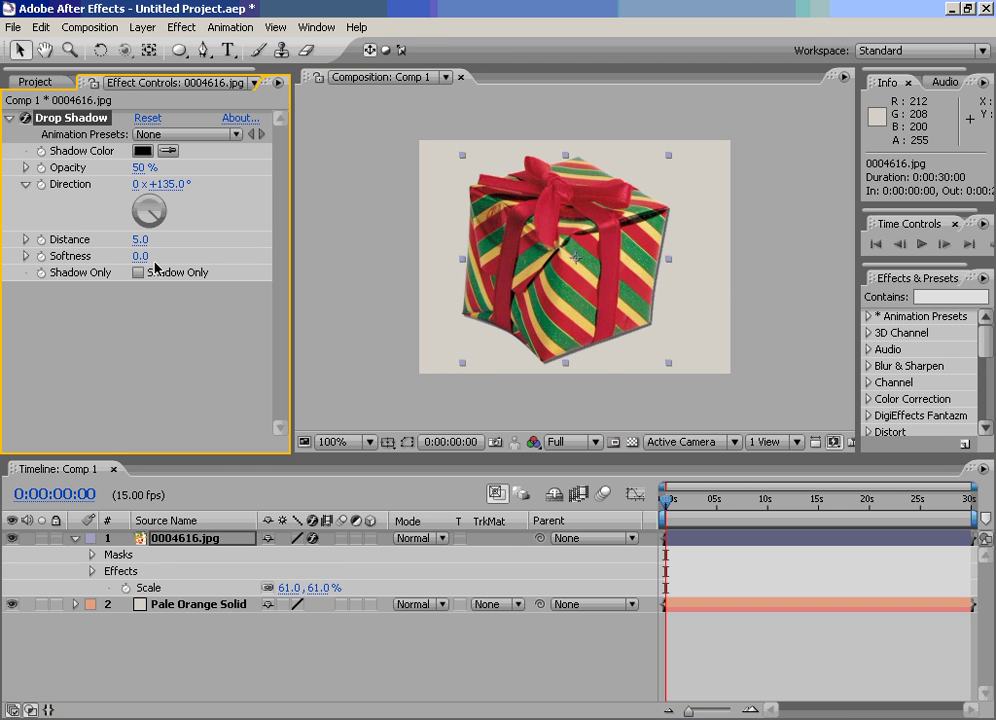
pyautogui.moveTo(139, 257); pyautogui.dragTo(166, 236)
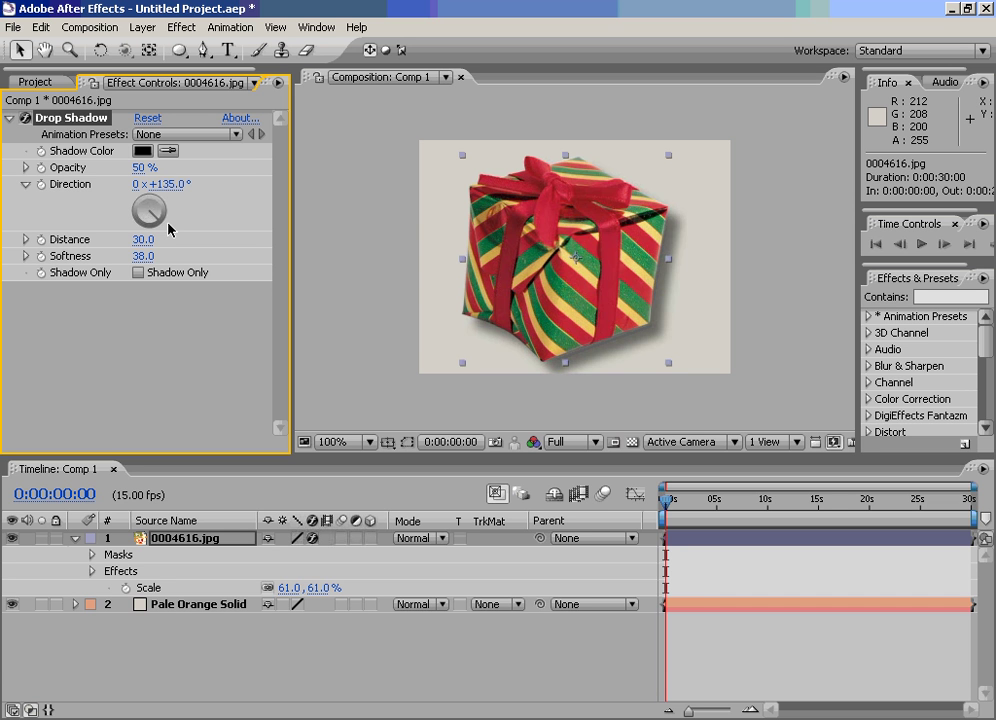
# - Hide the 0004616.jpg layer and add 0006798.jpg as the top layer of Comp 1, positioned at about 16, 87
pyautogui.click(12, 538)
pyautogui.click(33, 82)
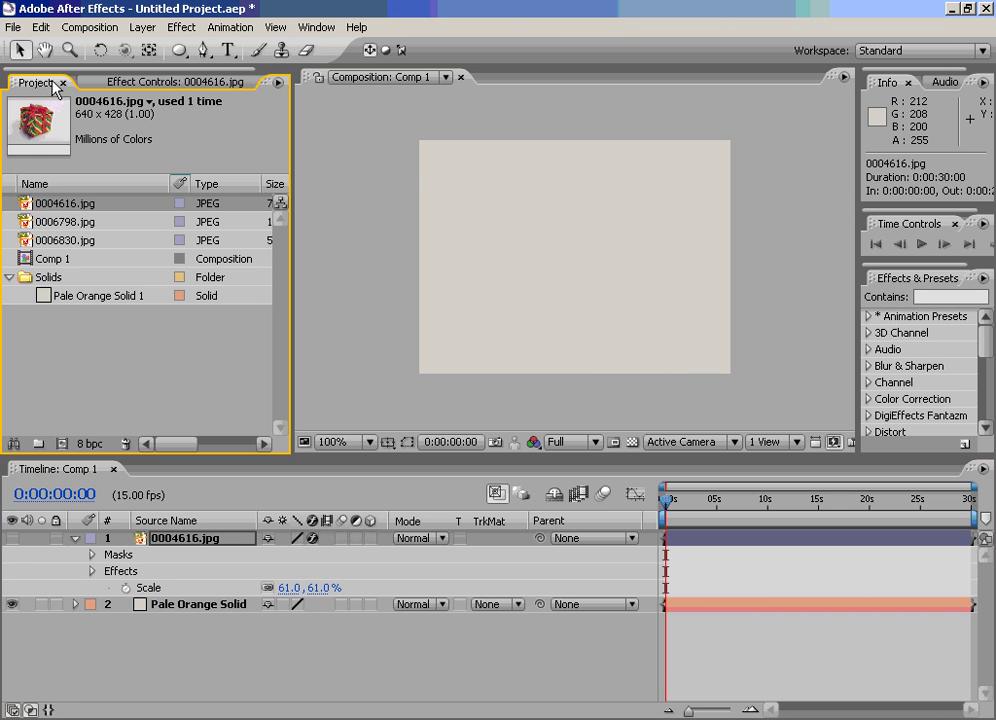
pyautogui.click(25, 228)
pyautogui.click(26, 228)
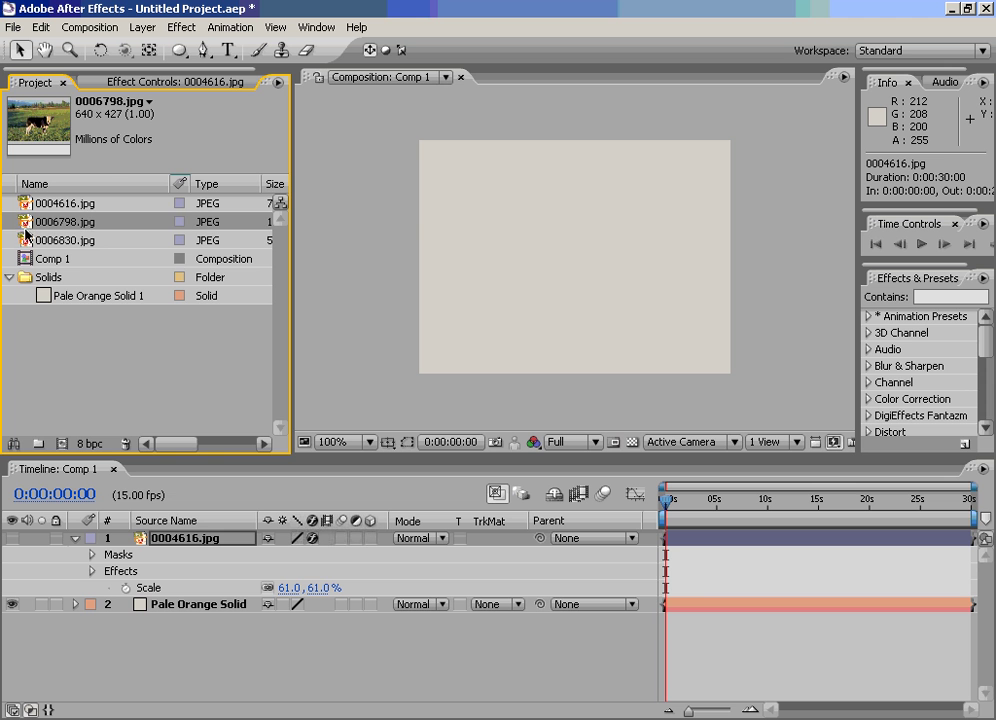
pyautogui.moveTo(25, 228); pyautogui.dragTo(177, 540)
pyautogui.moveTo(699, 312); pyautogui.dragTo(556, 276)
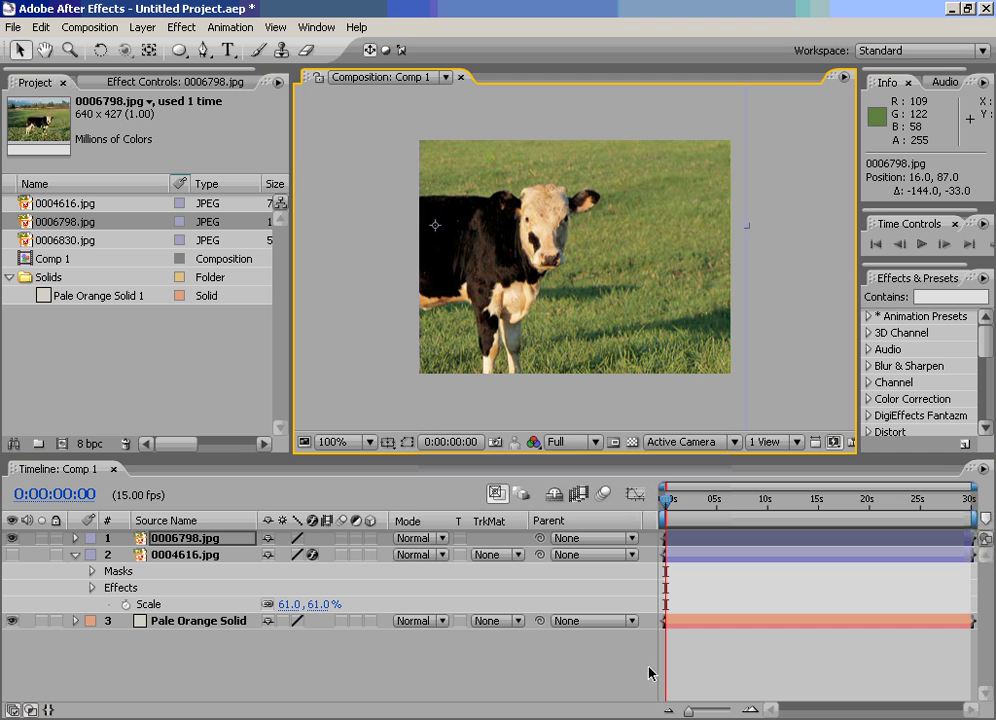
# - Draw a rectangular mask around the cow's head and move the masked 0006798.jpg layer to about 29, 94
pyautogui.moveTo(179, 50); pyautogui.dragTo(250, 47)
pyautogui.moveTo(503, 172); pyautogui.dragTo(643, 307)
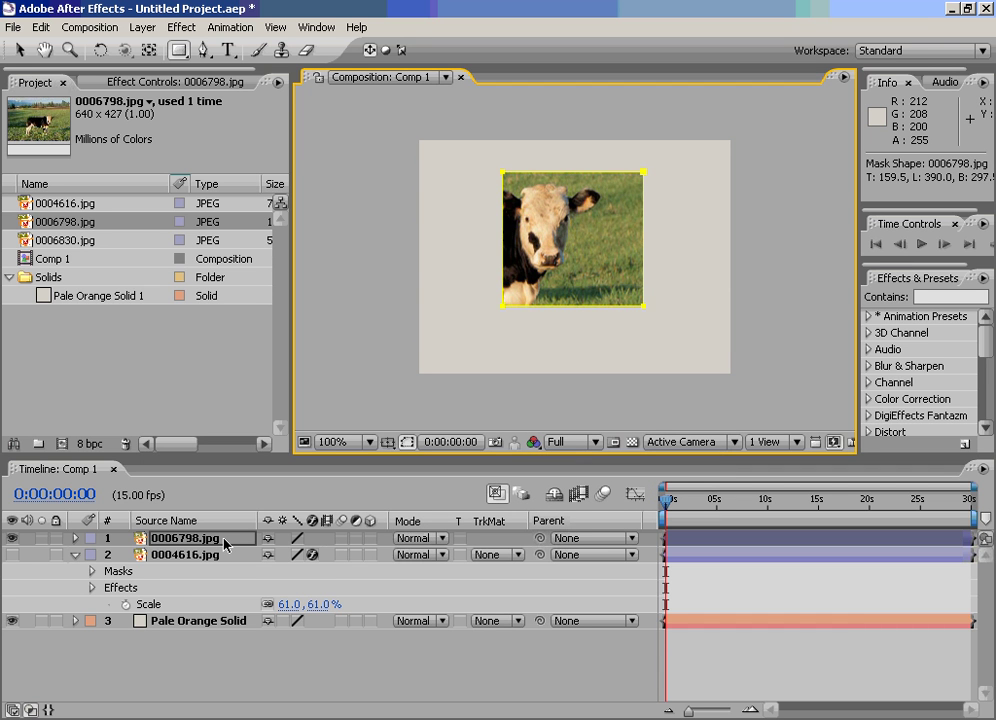
pyautogui.press('p')
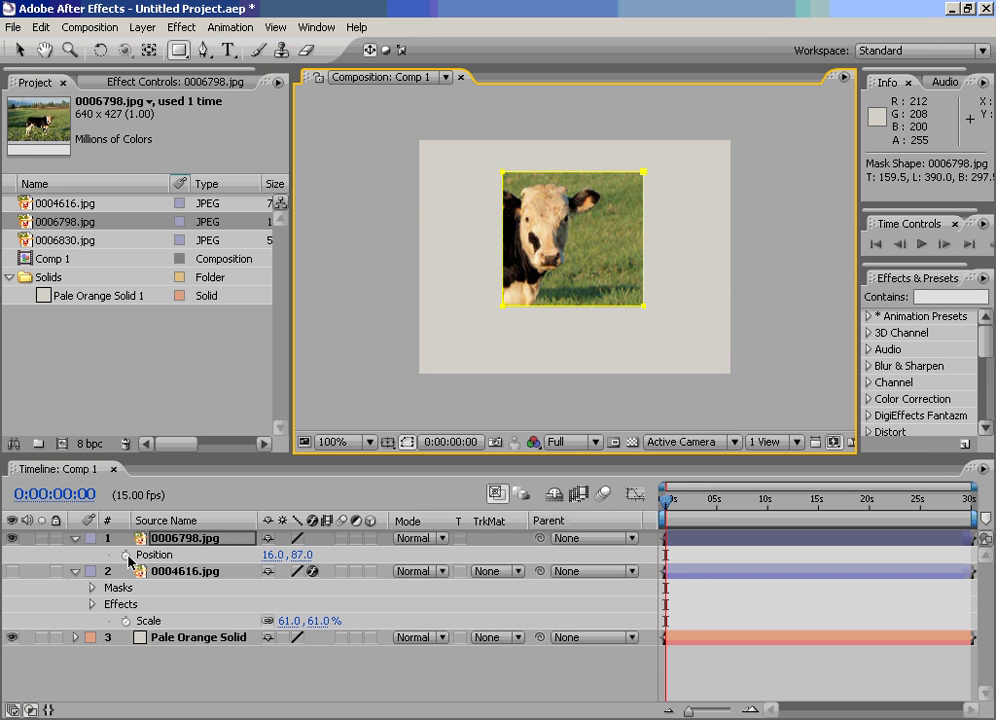
pyautogui.click(19, 50)
pyautogui.moveTo(569, 233); pyautogui.dragTo(619, 257)
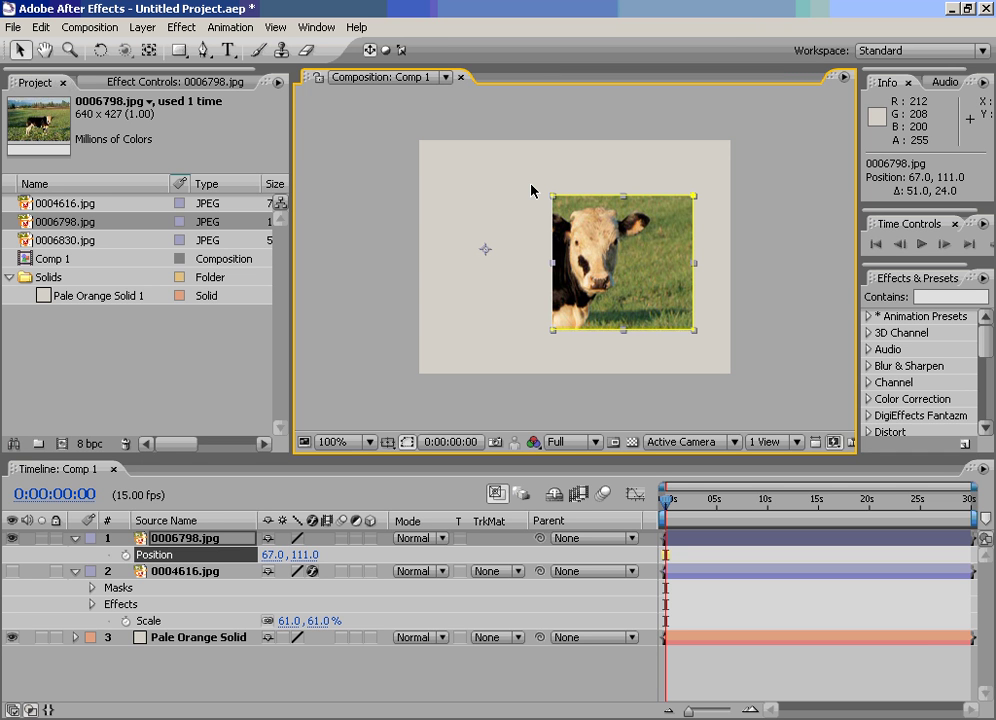
pyautogui.moveTo(654, 251); pyautogui.dragTo(616, 234)
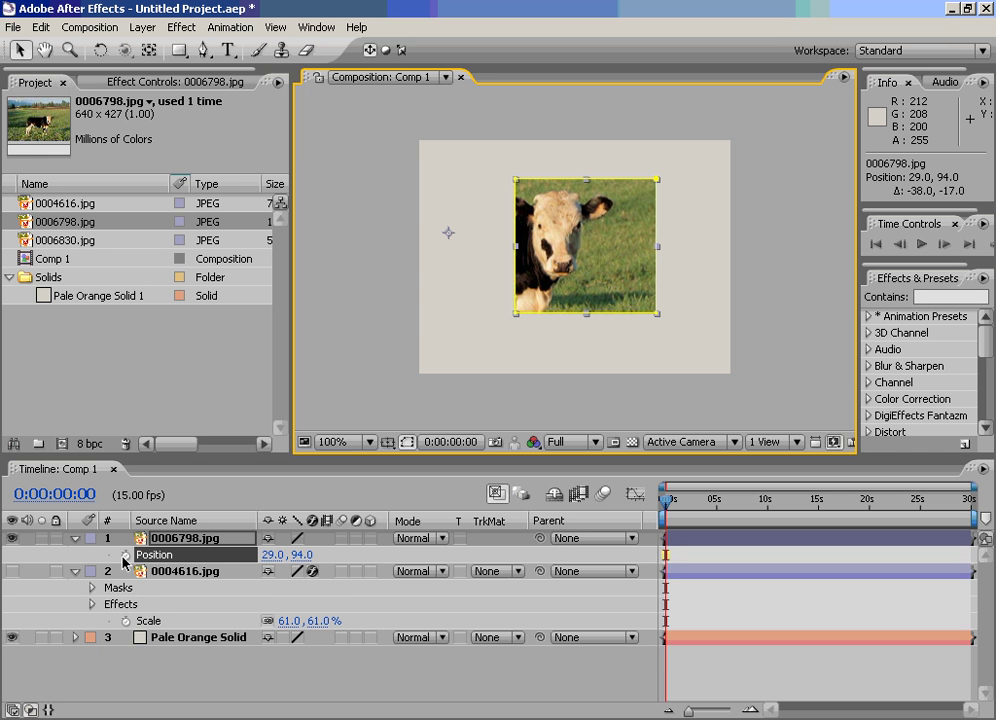
# - Add Mask Shape keyframes to the 0006798.jpg layer's Mask 1 at 0 seconds and at 5 seconds
pyautogui.press('m')
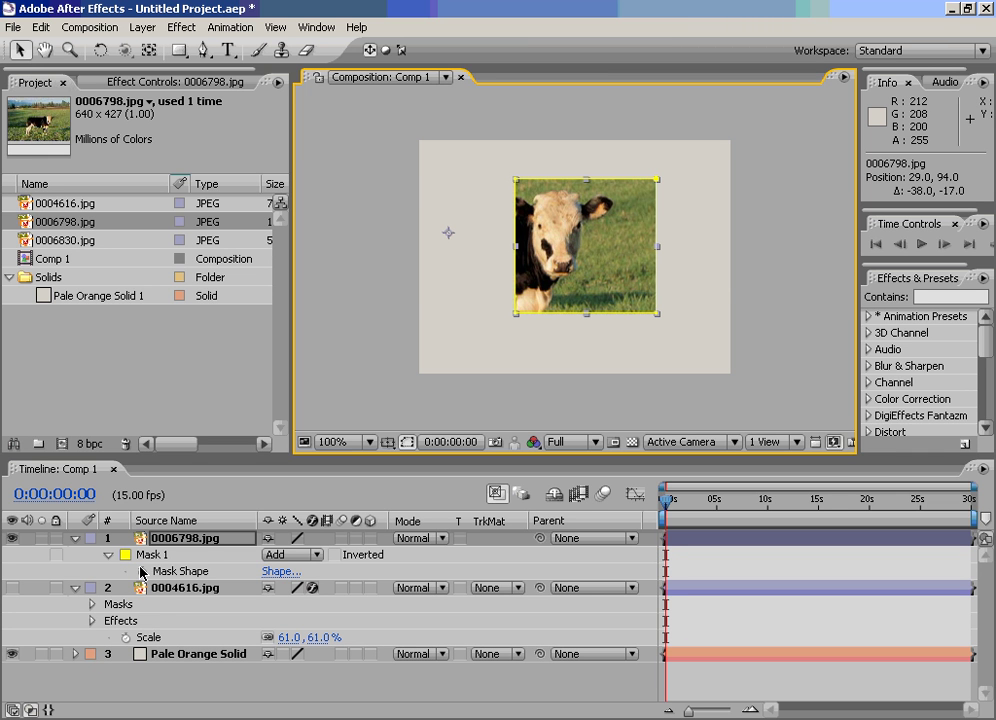
pyautogui.click(142, 573)
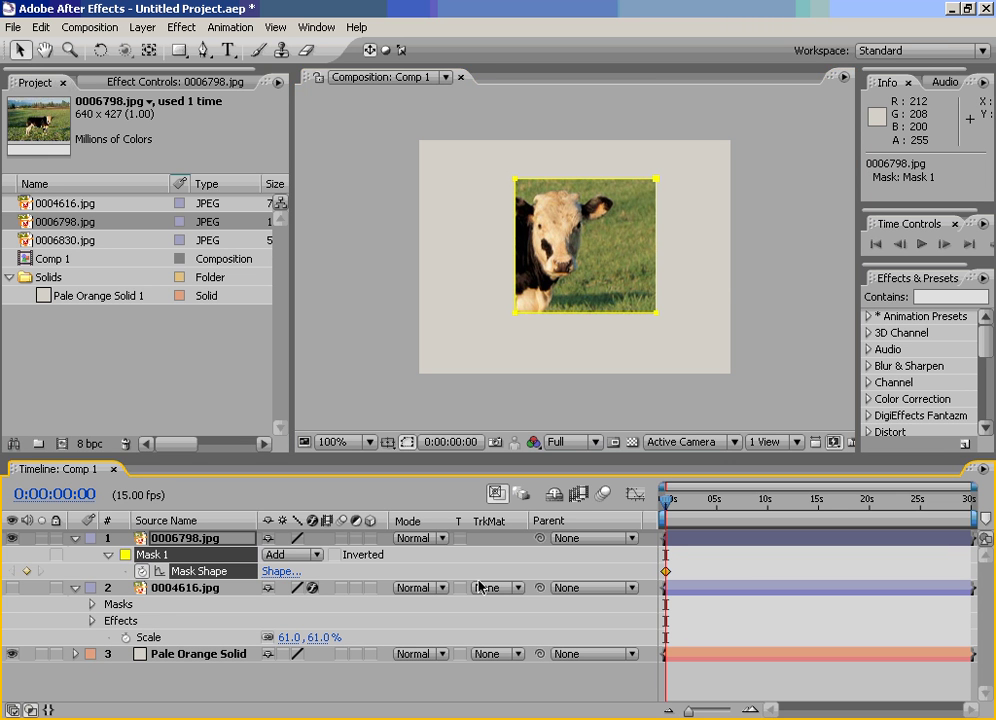
pyautogui.moveTo(665, 498); pyautogui.dragTo(718, 513)
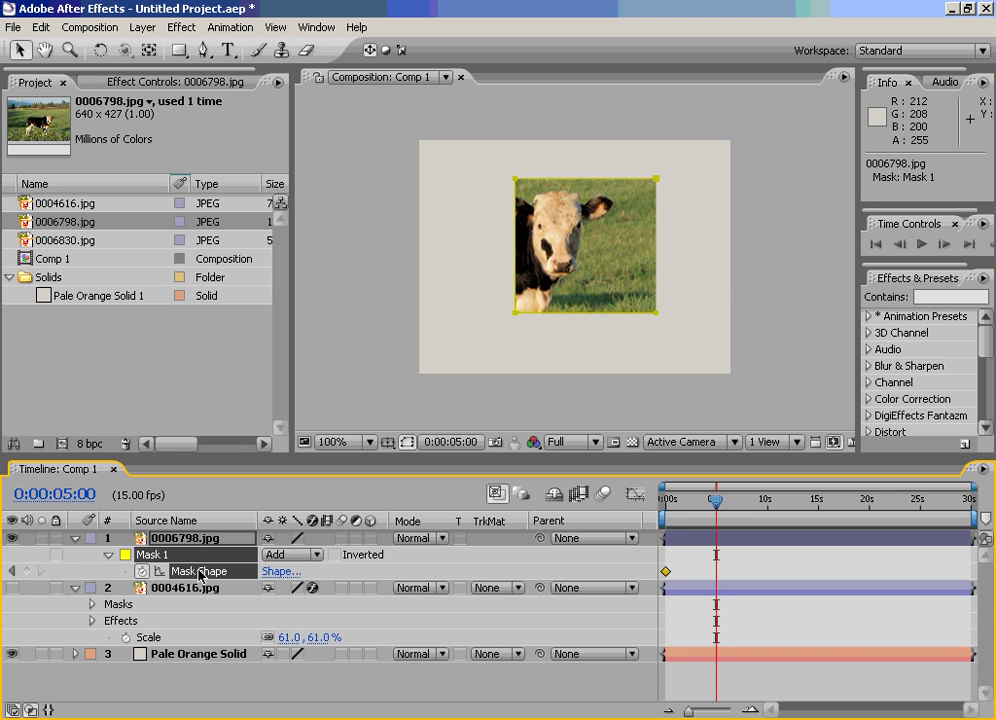
pyautogui.click(28, 572)
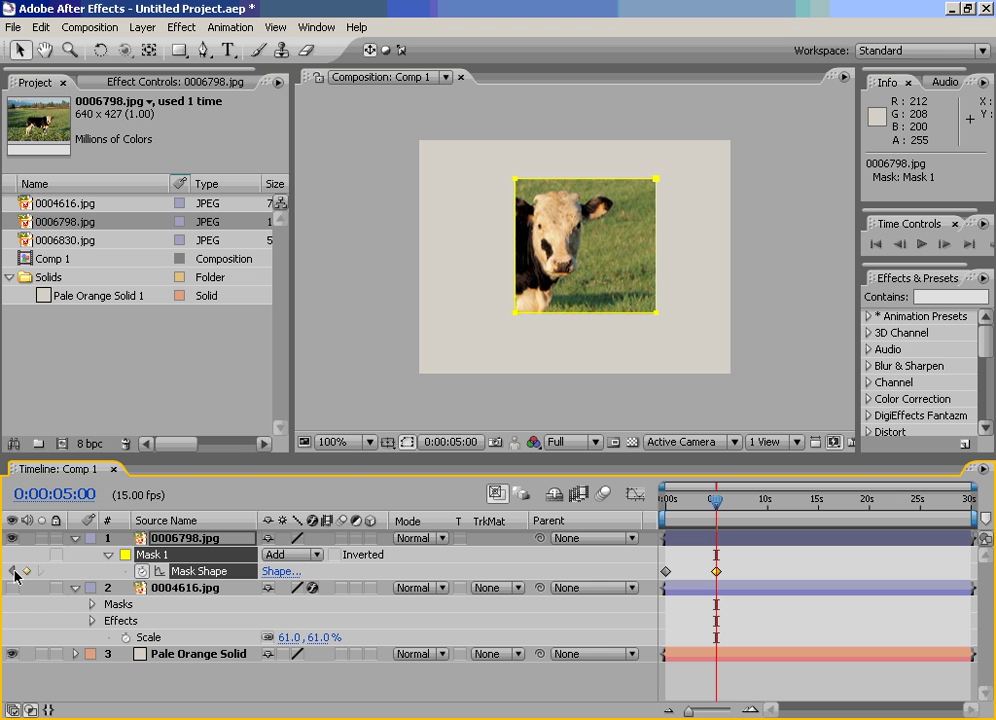
# - At the first Mask Shape keyframe, move the whole mask about 183 pixels up, above the frame, and preview the reveal
pyautogui.click(11, 571)
pyautogui.click(566, 197)
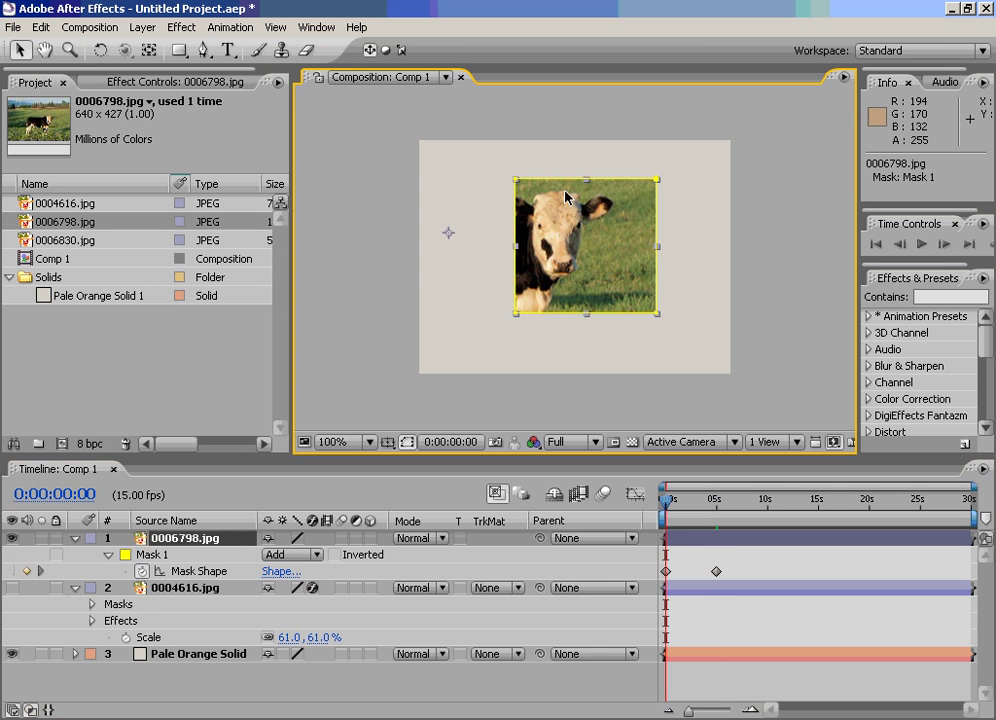
pyautogui.click(515, 181)
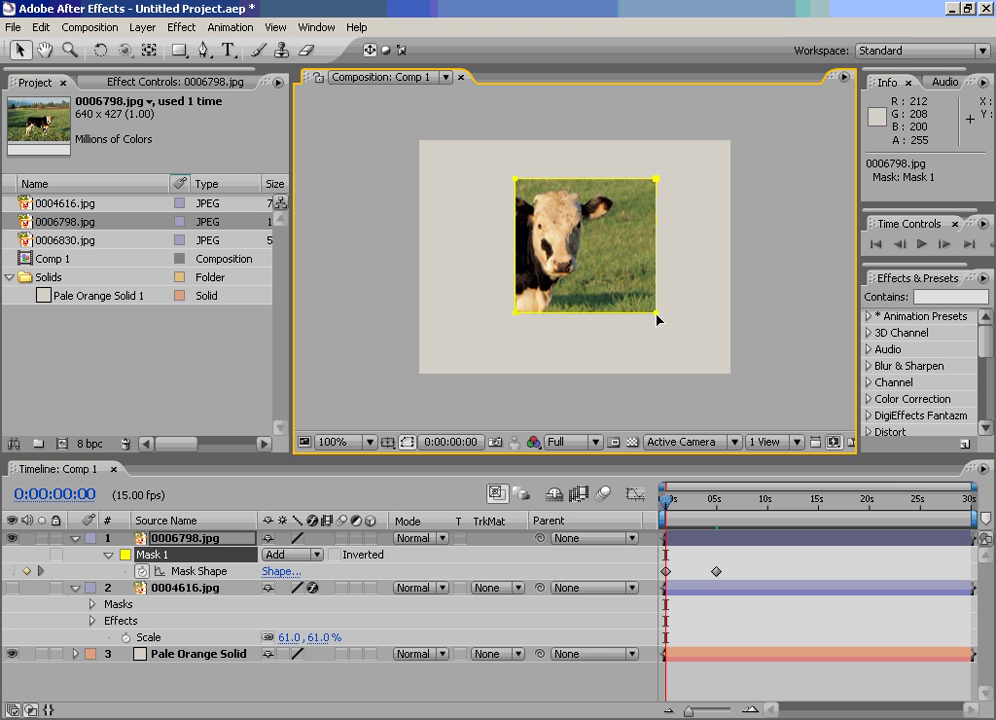
pyautogui.doubleClick(515, 313)
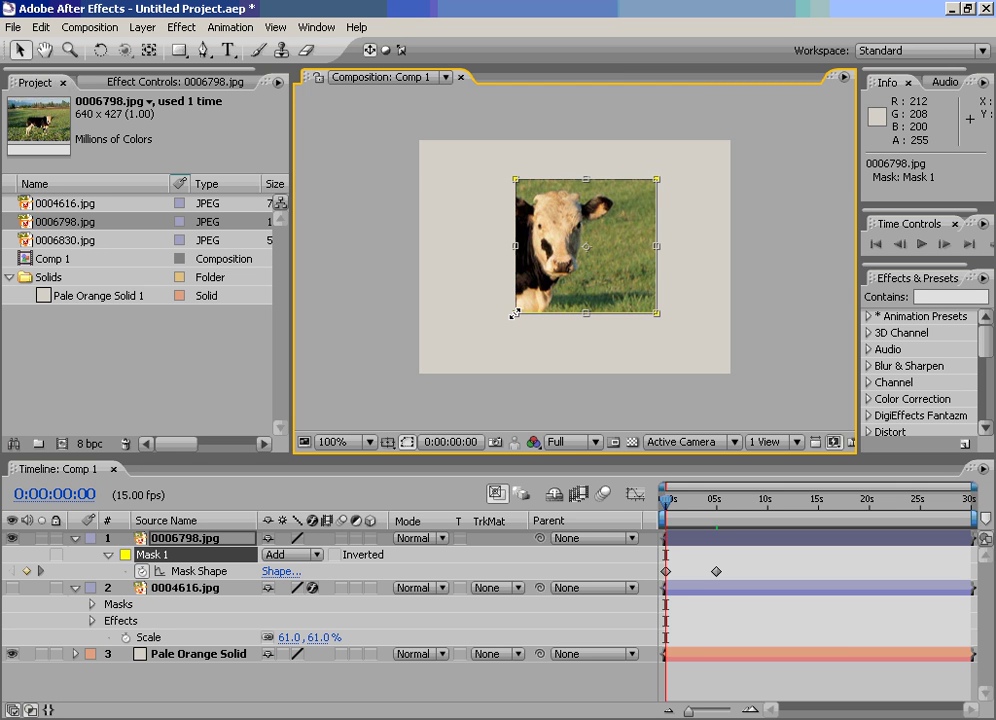
pyautogui.moveTo(613, 296); pyautogui.dragTo(609, 128)
pyautogui.moveTo(665, 502)
pyautogui.mouseDown()
pyautogui.moveTo(729, 505)
pyautogui.moveTo(640, 494)
pyautogui.moveTo(716, 505)
pyautogui.moveTo(640, 494)
pyautogui.moveTo(703, 494)
pyautogui.moveTo(655, 488)
pyautogui.mouseUp()
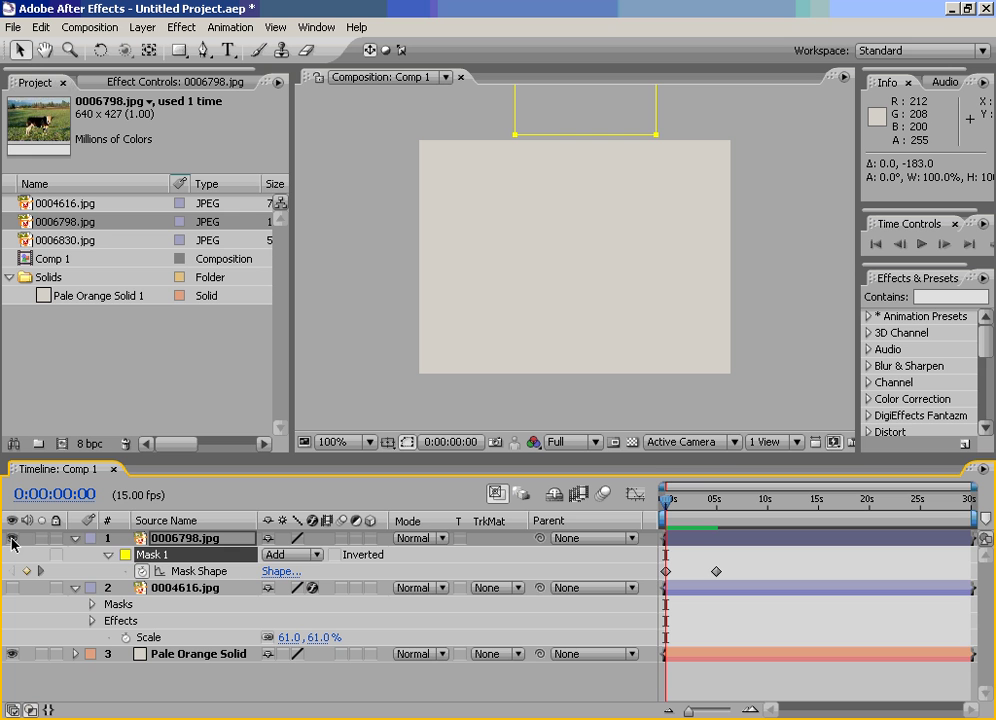
# - Collapse and hide the 0006798.jpg layer and add 0006830.jpg as the top layer of Comp 1
pyautogui.click(74, 538)
pyautogui.click(12, 539)
pyautogui.click(27, 242)
pyautogui.moveTo(27, 242); pyautogui.dragTo(150, 540)
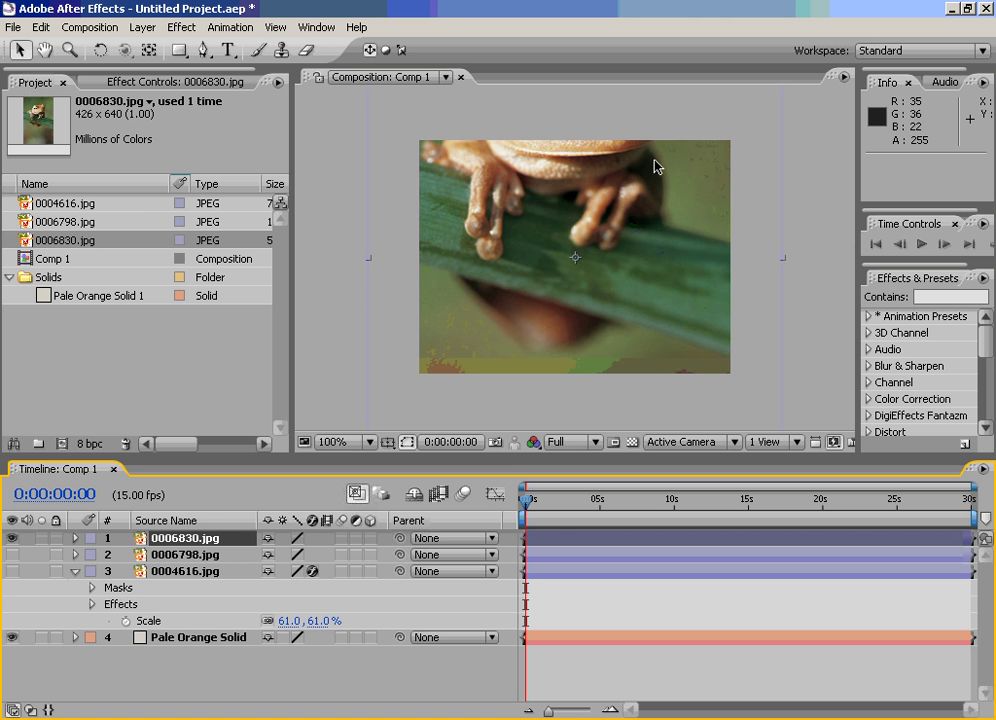
# - Fit 0006830.jpg at position 157, 165 and animate its Scale from 44.1% at 0 seconds to 98.1% at 5 seconds
pyautogui.moveTo(654, 162); pyautogui.dragTo(642, 322)
pyautogui.moveTo(778, 399); pyautogui.dragTo(638, 258)
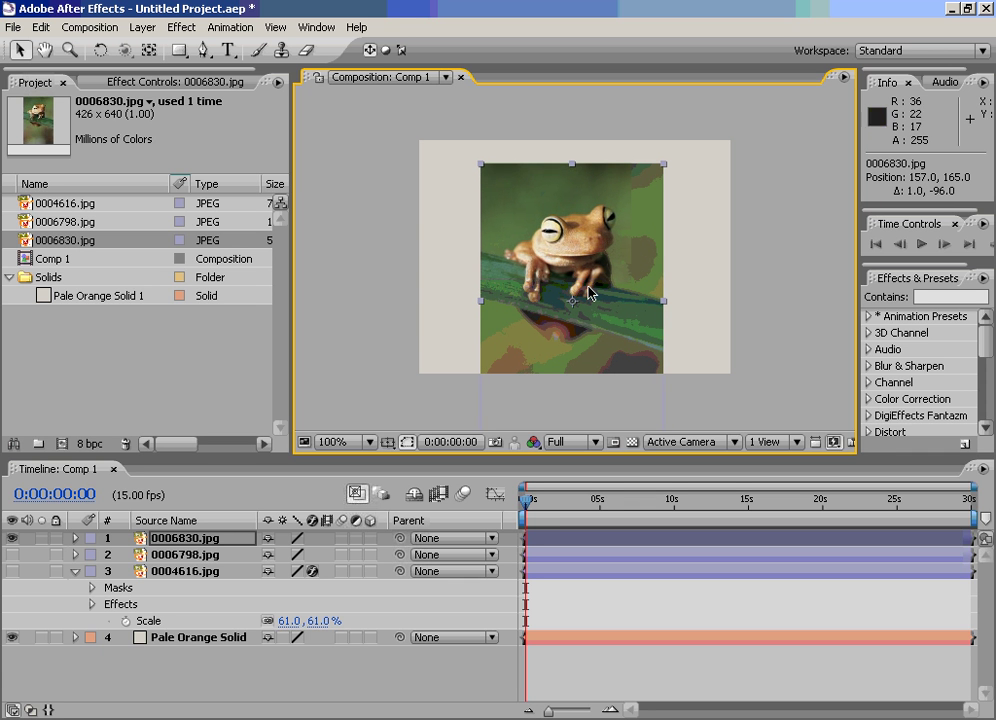
pyautogui.press('s')
pyautogui.click(125, 554)
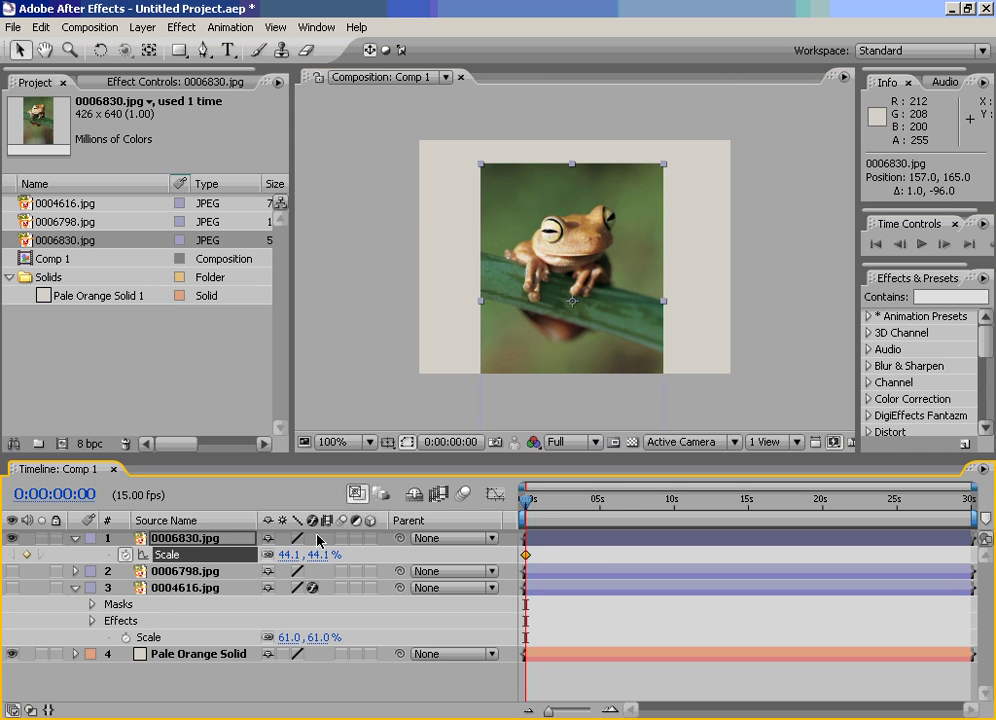
pyautogui.moveTo(530, 510); pyautogui.dragTo(598, 507)
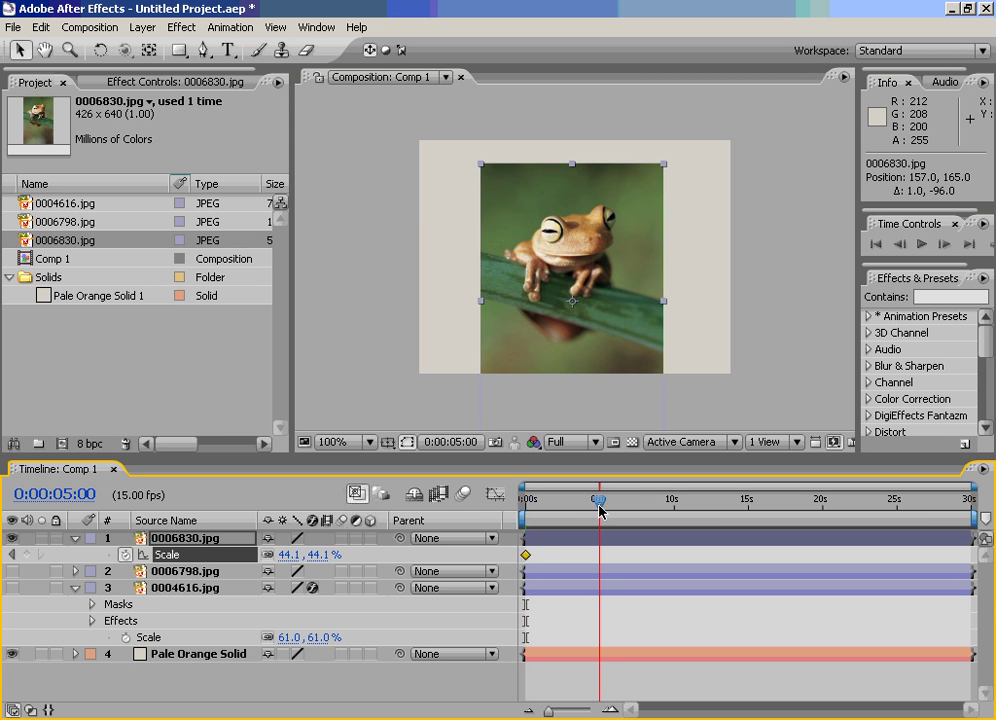
pyautogui.moveTo(281, 558); pyautogui.dragTo(545, 294)
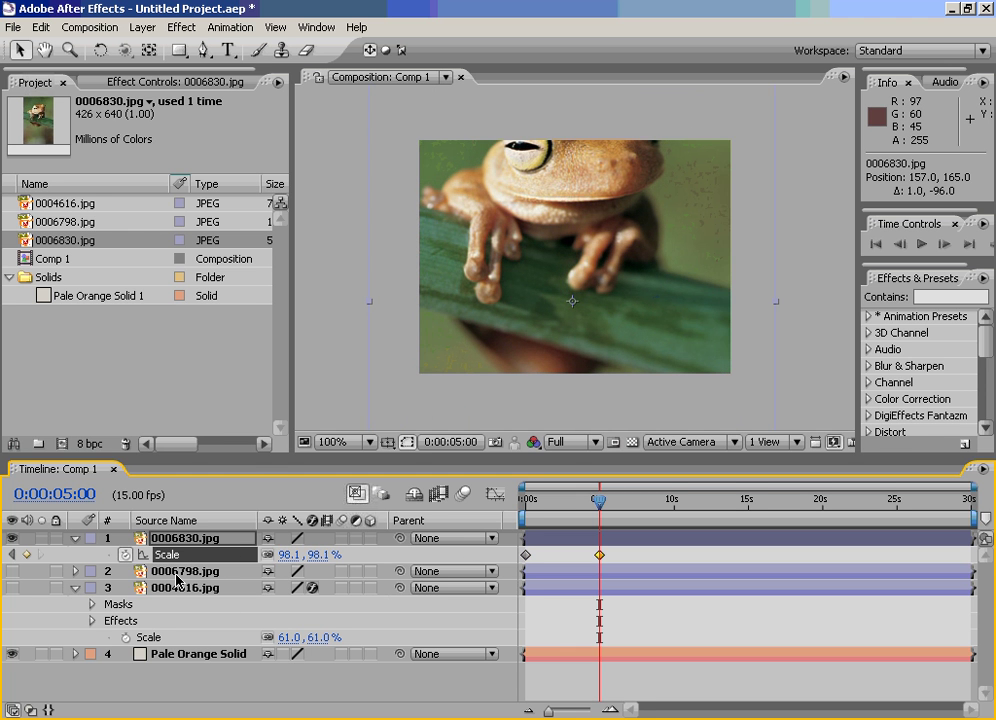
# - Animate the 0006830.jpg layer's Position from 157, 165 at 0 seconds to 157, 255 at 5 seconds, and scrub back through the move
pyautogui.press('p')
pyautogui.click(125, 555)
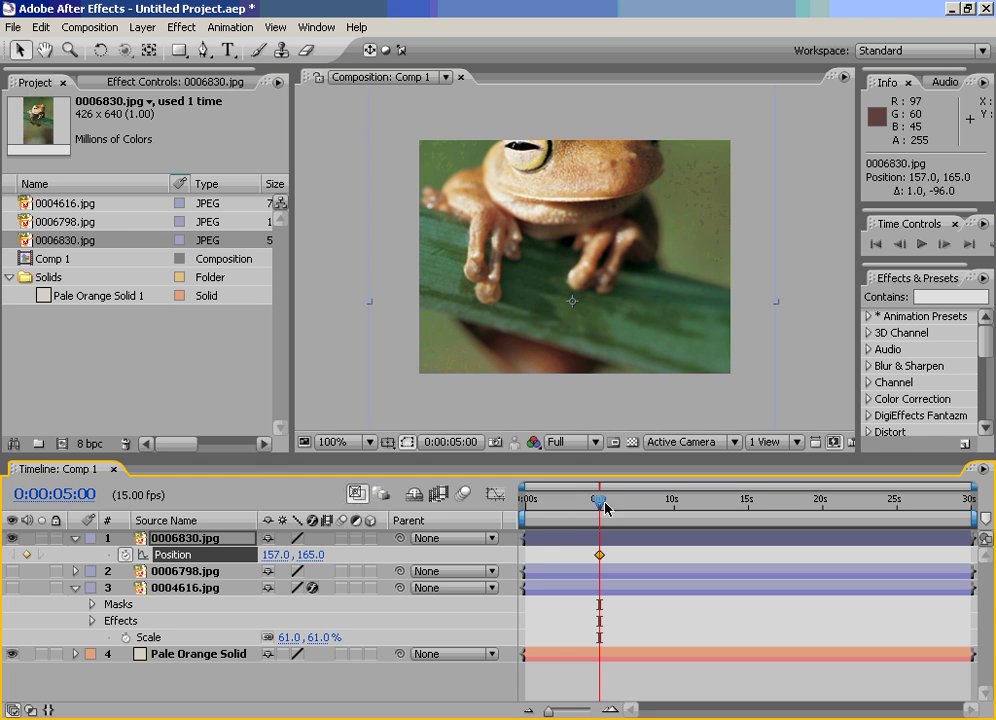
pyautogui.press('Home')
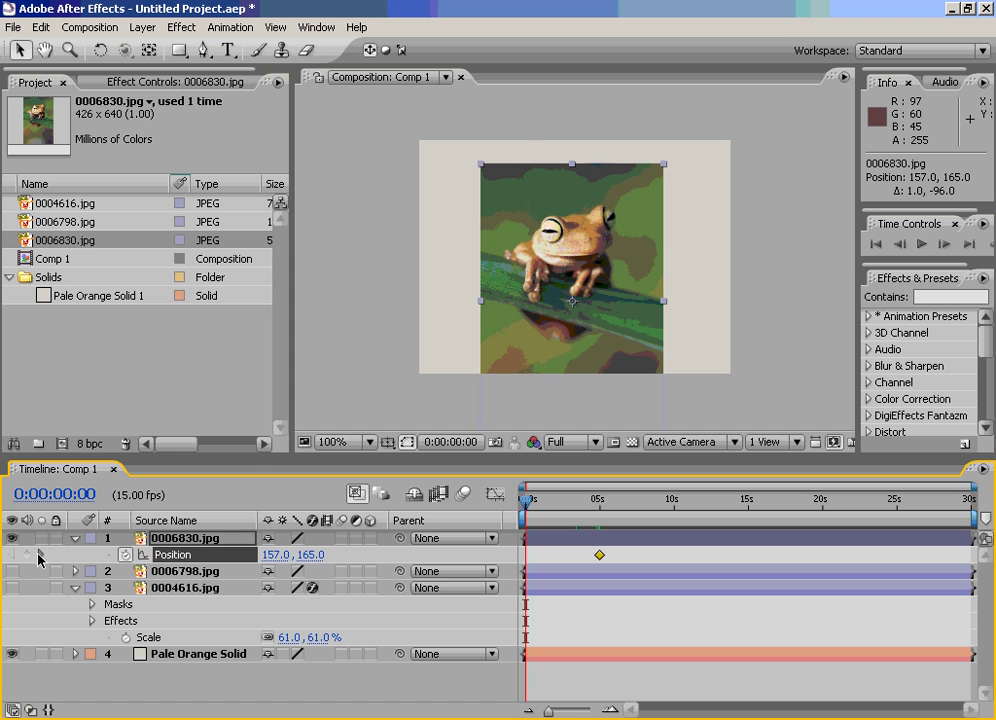
pyautogui.click(26, 554)
pyautogui.click(40, 554)
pyautogui.moveTo(645, 173); pyautogui.dragTo(640, 266)
pyautogui.moveTo(599, 500); pyautogui.dragTo(495, 498)
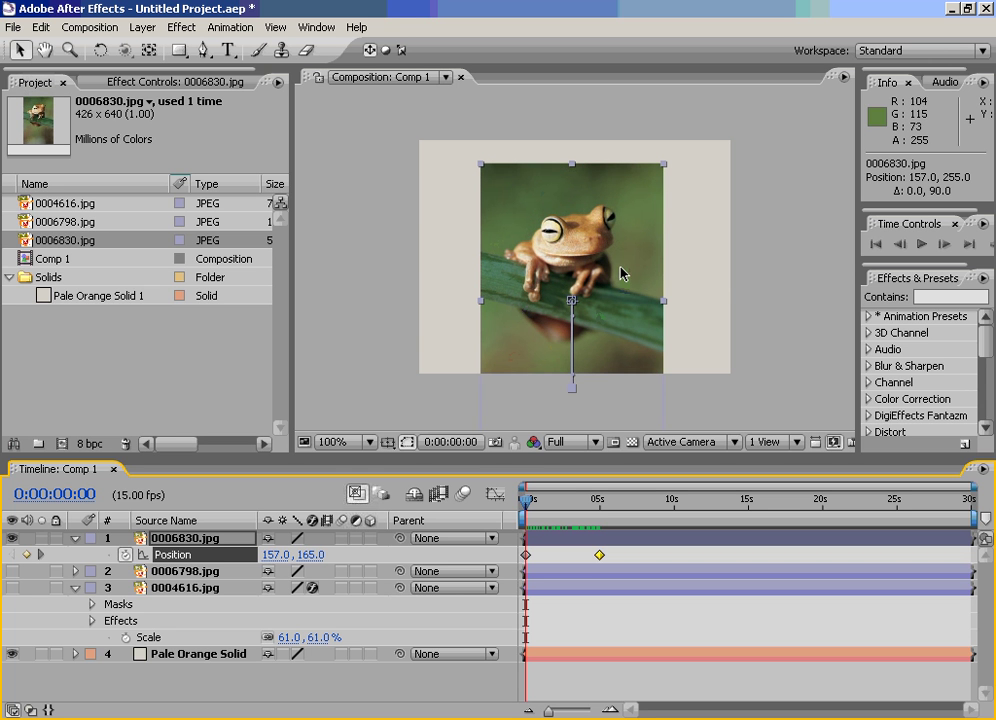
# - Add Pale Orange Solid 1 as the top layer and draw an elliptical mask on it over the frog
pyautogui.click(43, 297)
pyautogui.moveTo(43, 297); pyautogui.dragTo(183, 540)
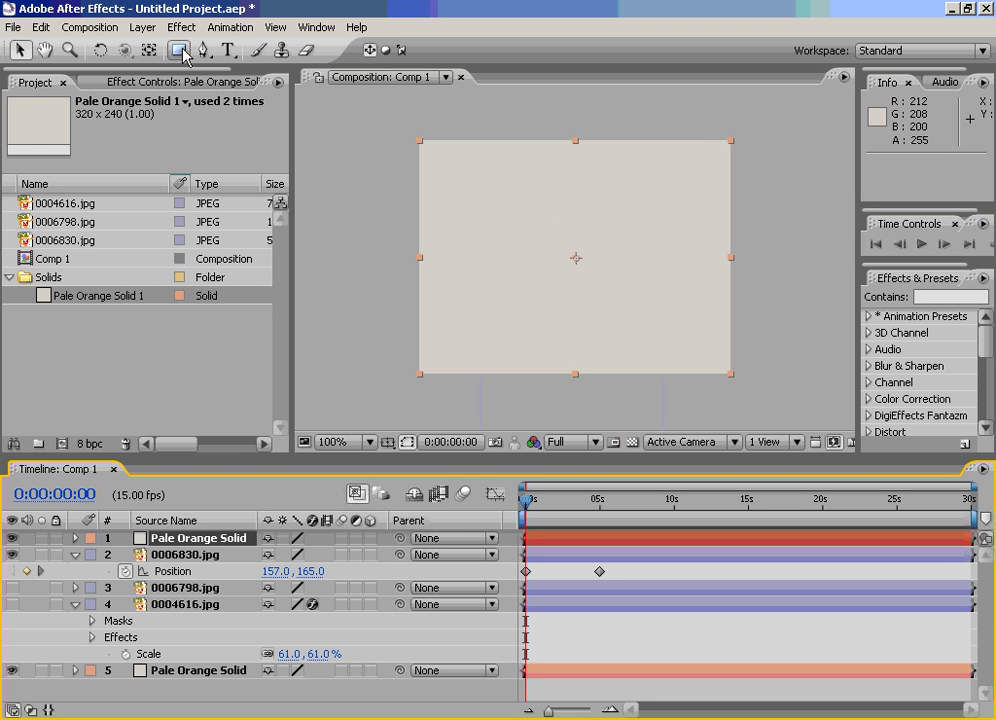
pyautogui.moveTo(183, 55); pyautogui.dragTo(256, 78)
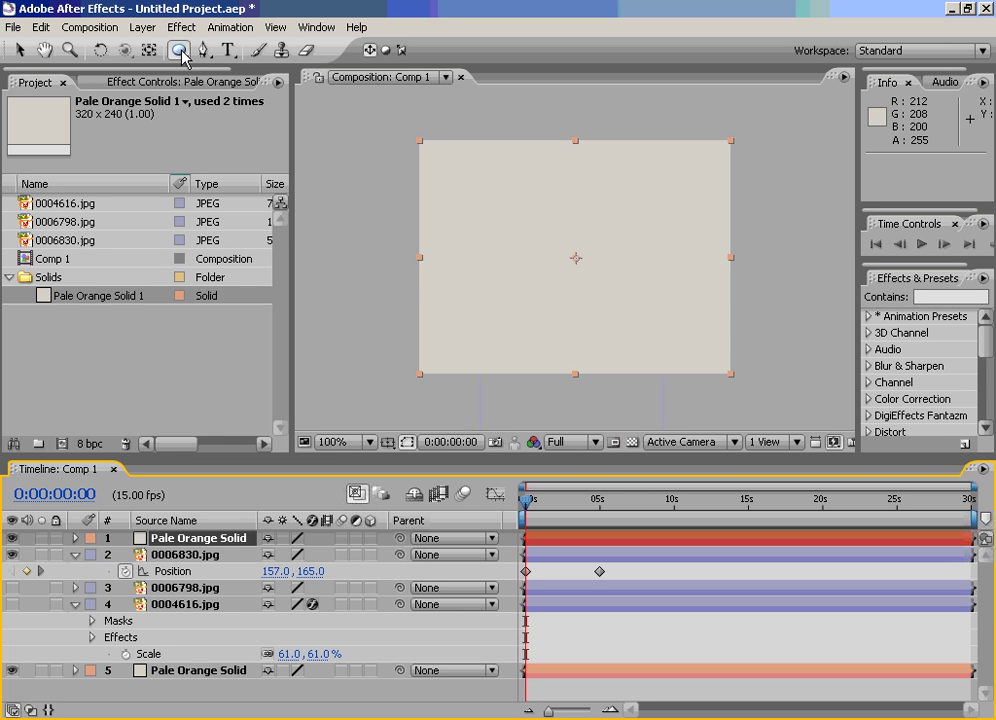
pyautogui.press('Return')
pyautogui.press('Return')
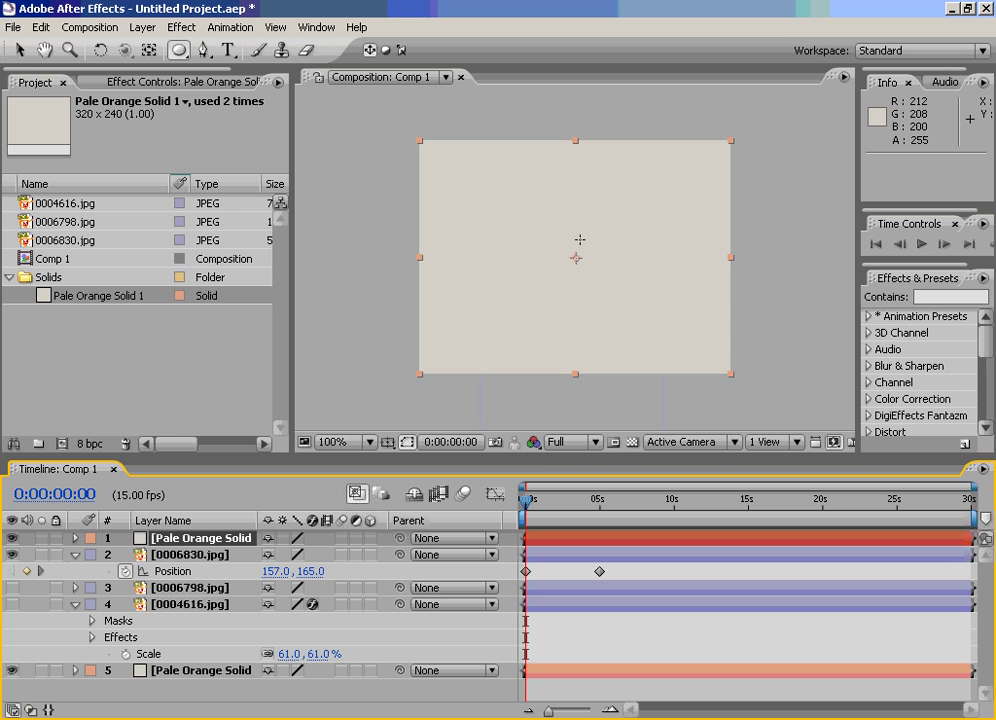
pyautogui.moveTo(535, 296); pyautogui.dragTo(620, 236)
pyautogui.click(21, 51)
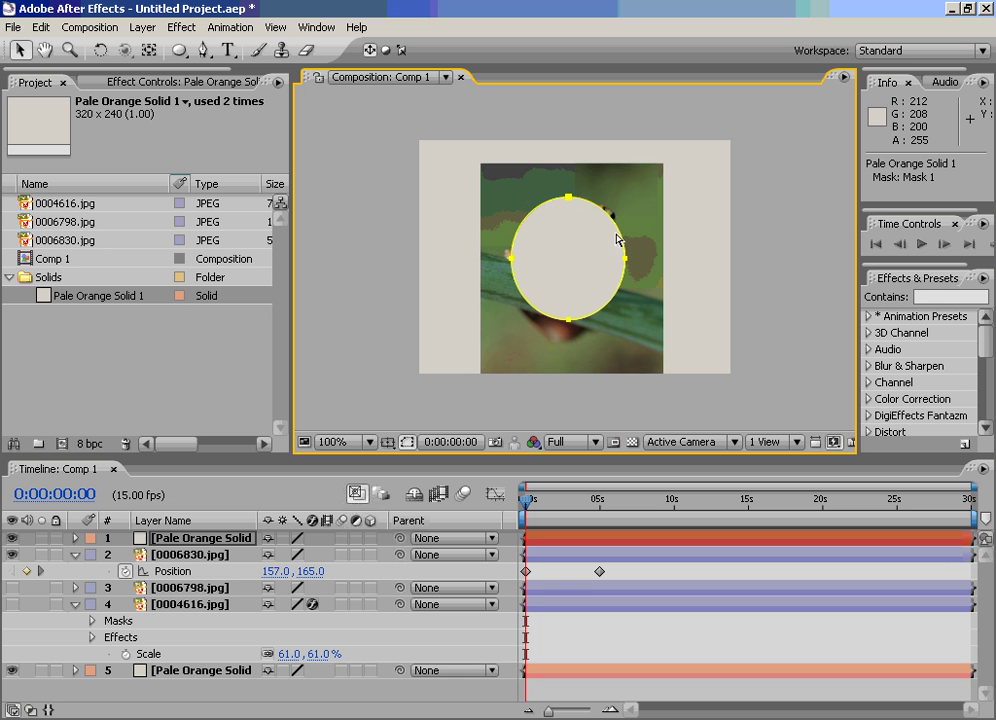
# - Reveal the top solid's Mask 1 properties and set its Mask Feather to 23 pixels
pyautogui.click(78, 545)
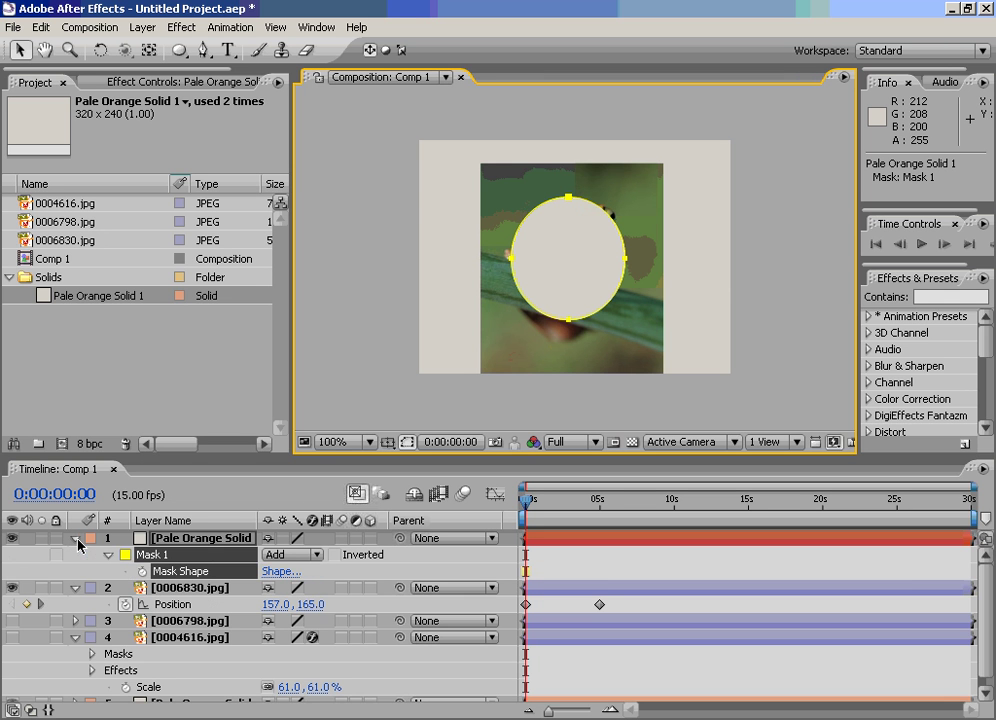
pyautogui.click(108, 556)
pyautogui.click(108, 556)
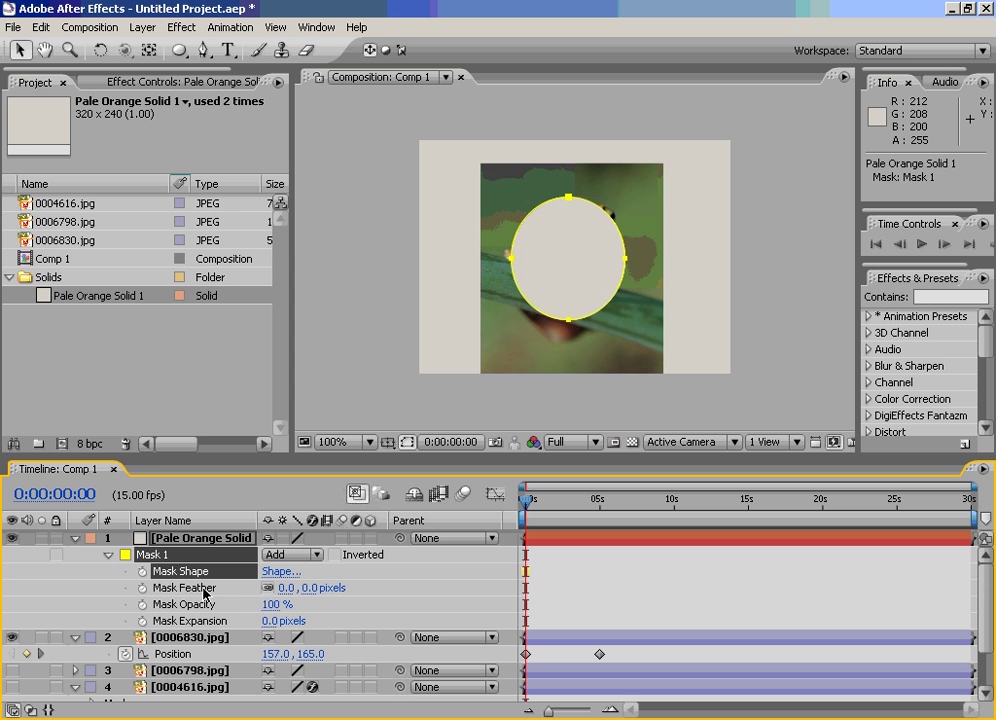
pyautogui.moveTo(287, 588)
pyautogui.mouseDown()
pyautogui.moveTo(313, 589)
pyautogui.moveTo(301, 589)
pyautogui.mouseUp()
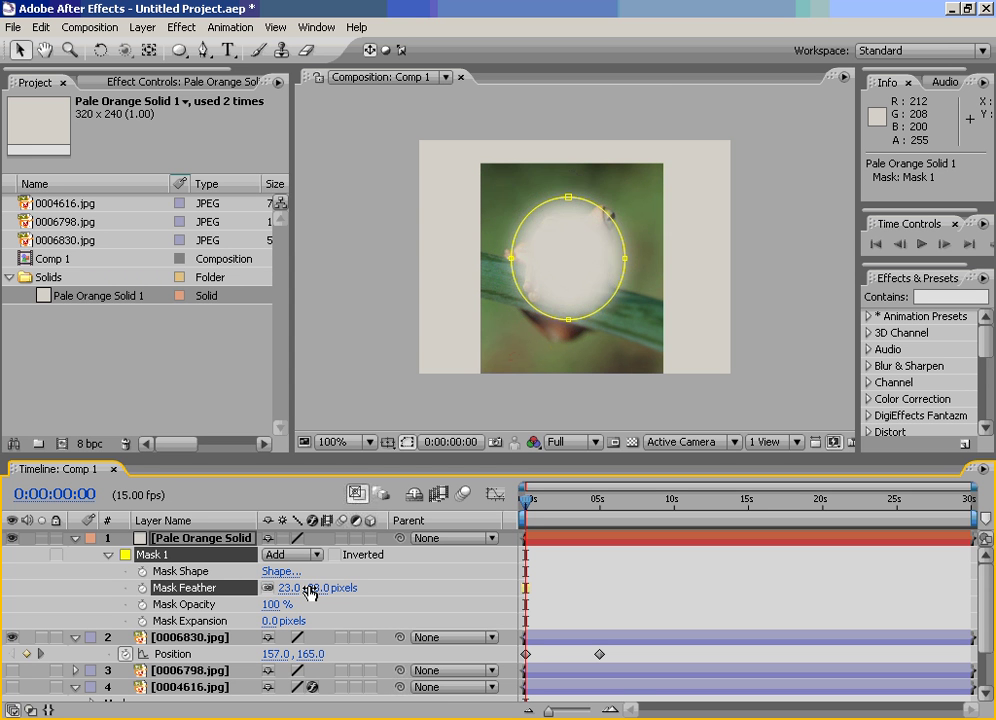
# - Set the 0006830.jpg layer's track matte to Alpha Matte using the masked Pale Orange Solid 1 above it, and preview the zoom
pyautogui.click(31, 710)
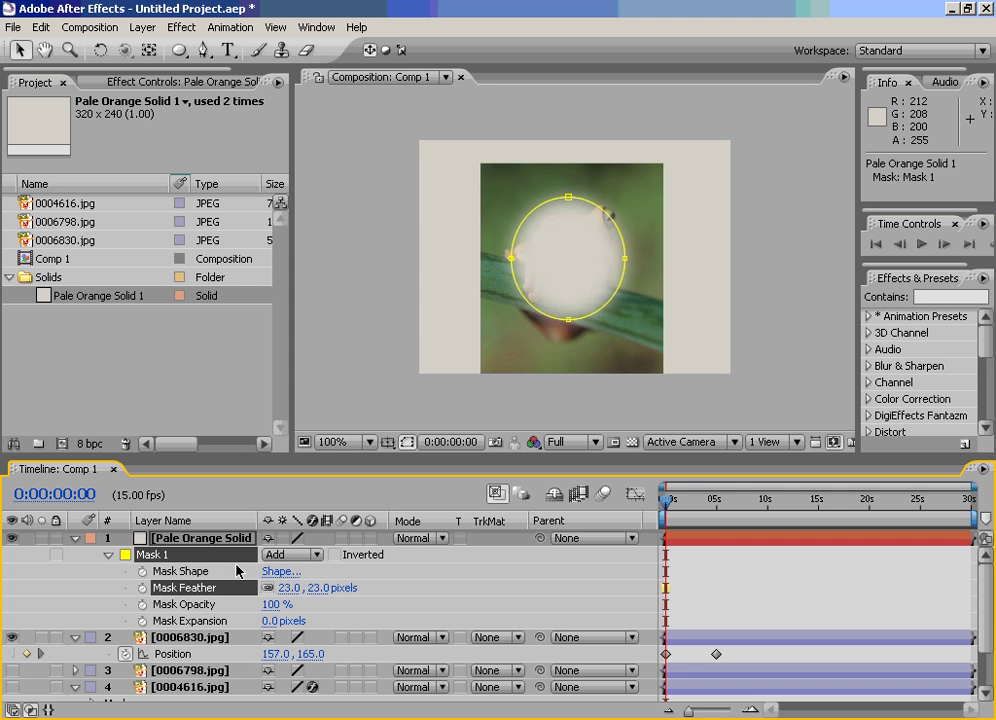
pyautogui.click(74, 538)
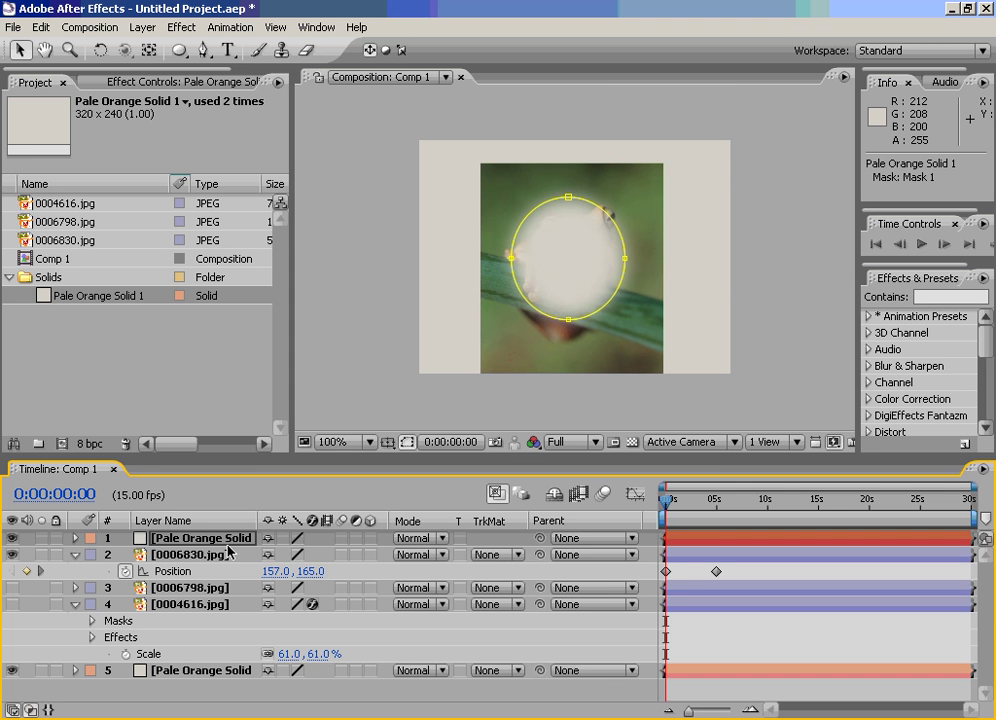
pyautogui.click(190, 554)
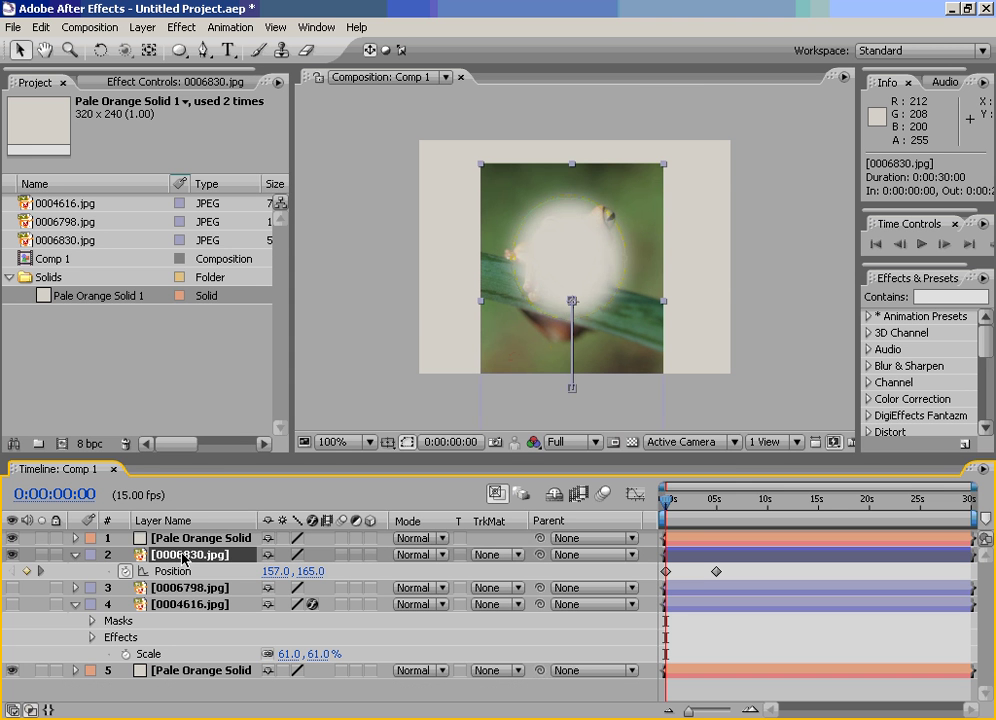
pyautogui.click(491, 558)
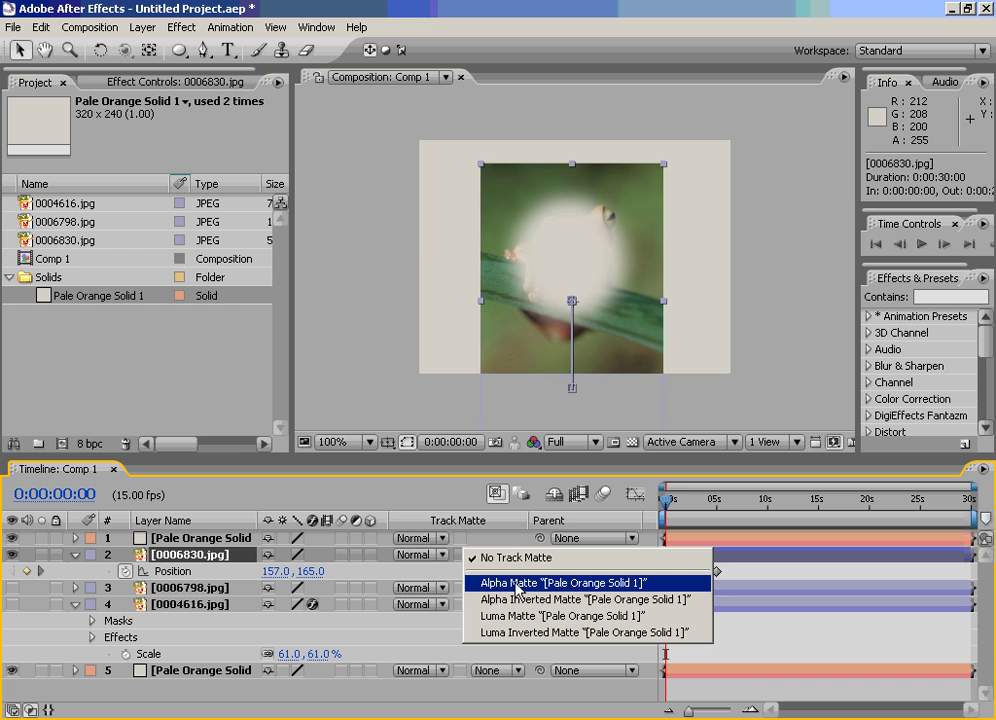
pyautogui.click(500, 585)
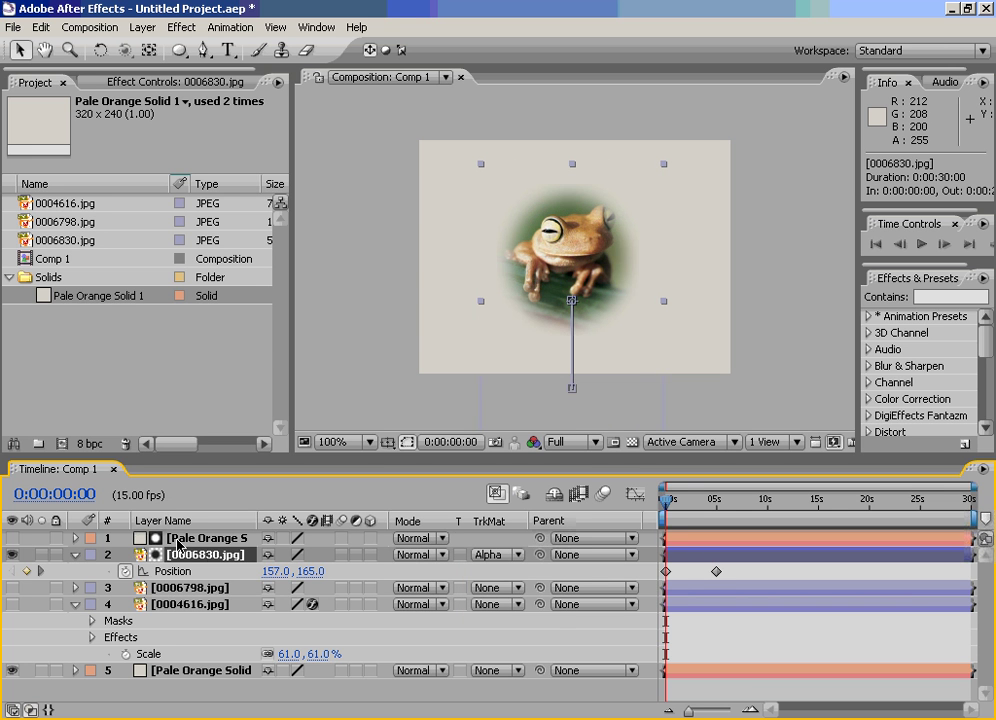
pyautogui.moveTo(667, 510)
pyautogui.mouseDown()
pyautogui.moveTo(723, 510)
pyautogui.moveTo(665, 510)
pyautogui.mouseUp()
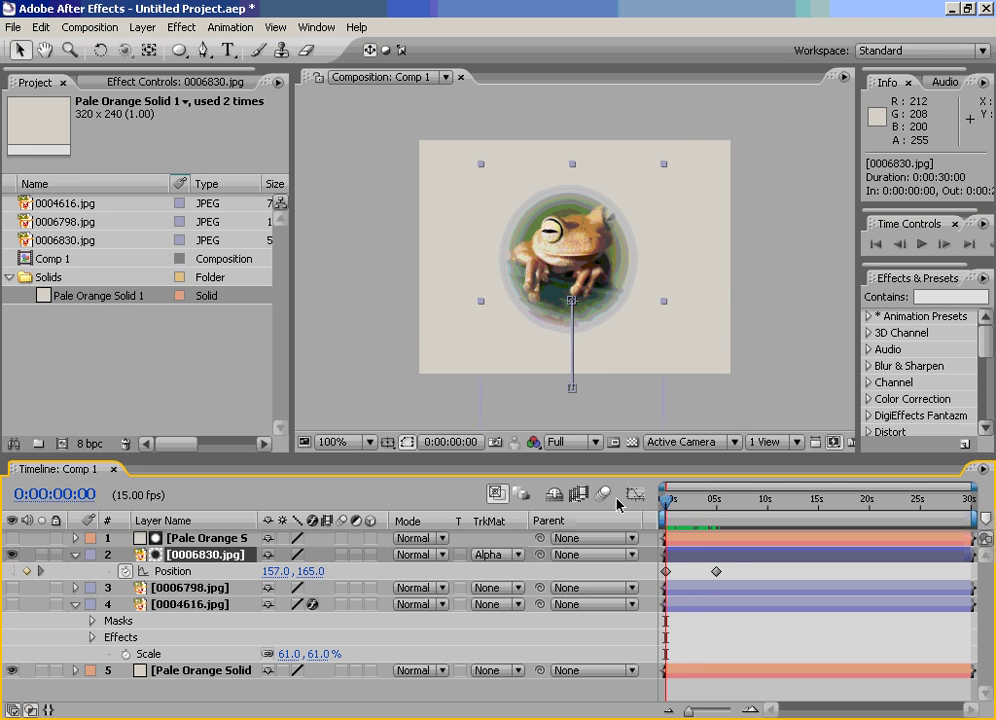
pyautogui.press('KP_0')
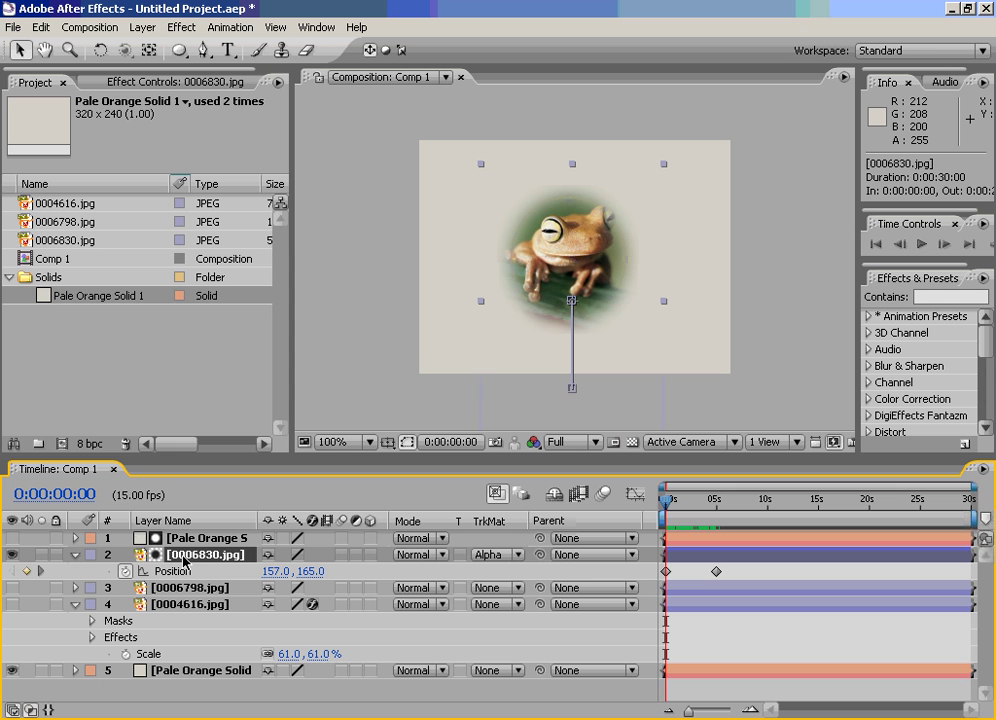
# - Import 0006792.jpg from the XnView image browser, place it just above the bottom solid as a background, and preview the composite
pyautogui.click(40, 240)
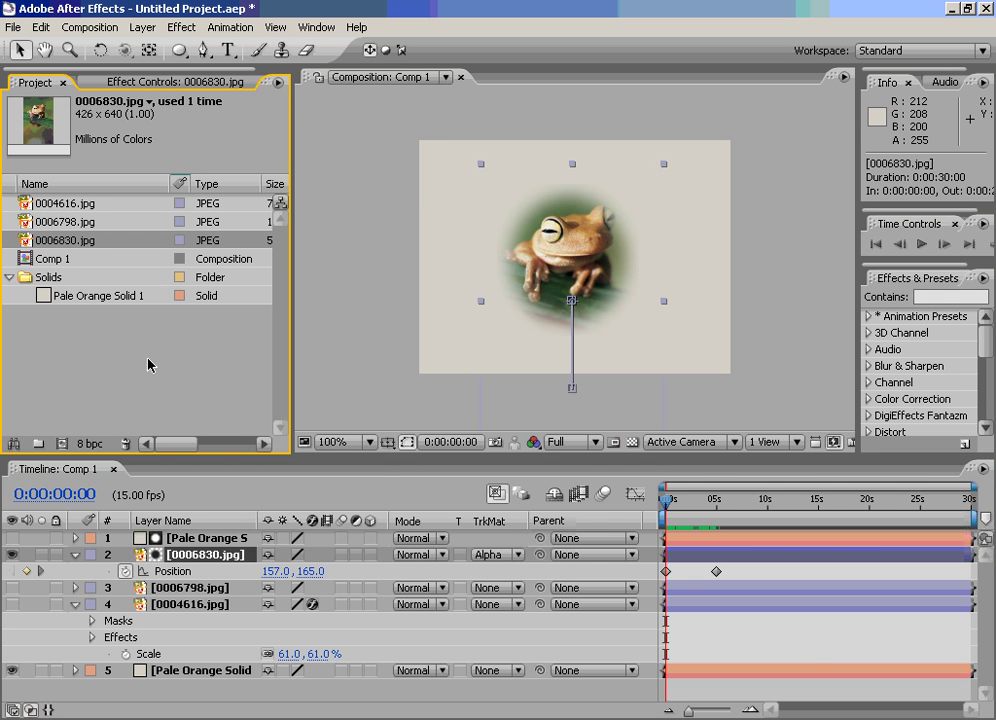
pyautogui.hotkey('alt', 'Tab')
pyautogui.moveTo(380, 207); pyautogui.dragTo(89, 318)
pyautogui.moveTo(28, 255); pyautogui.dragTo(172, 667)
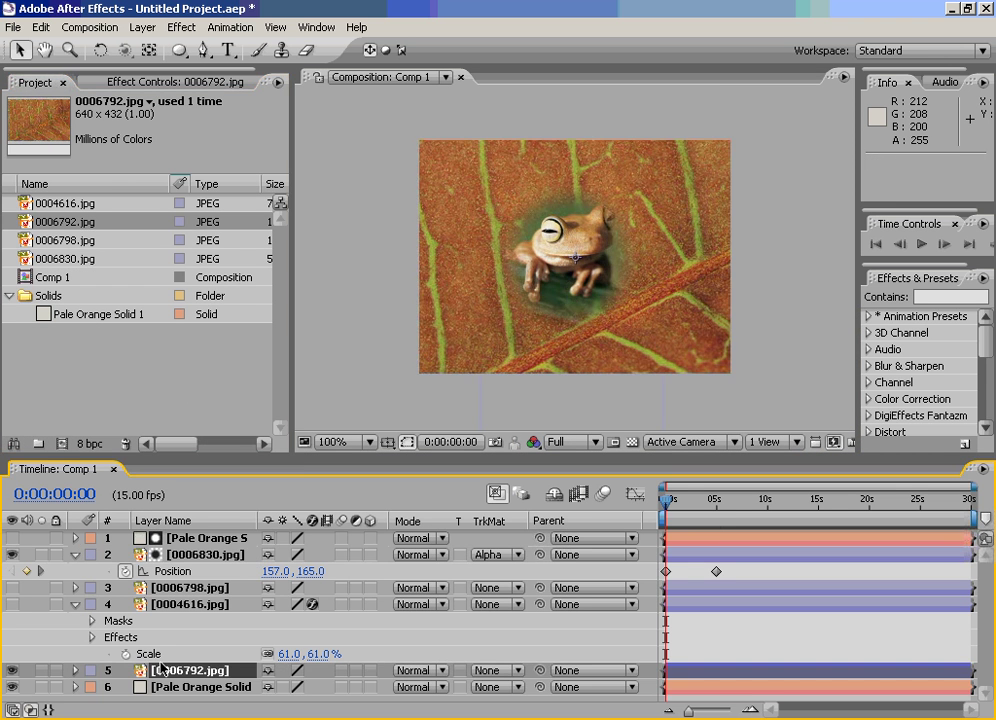
pyautogui.moveTo(668, 502); pyautogui.dragTo(643, 508)
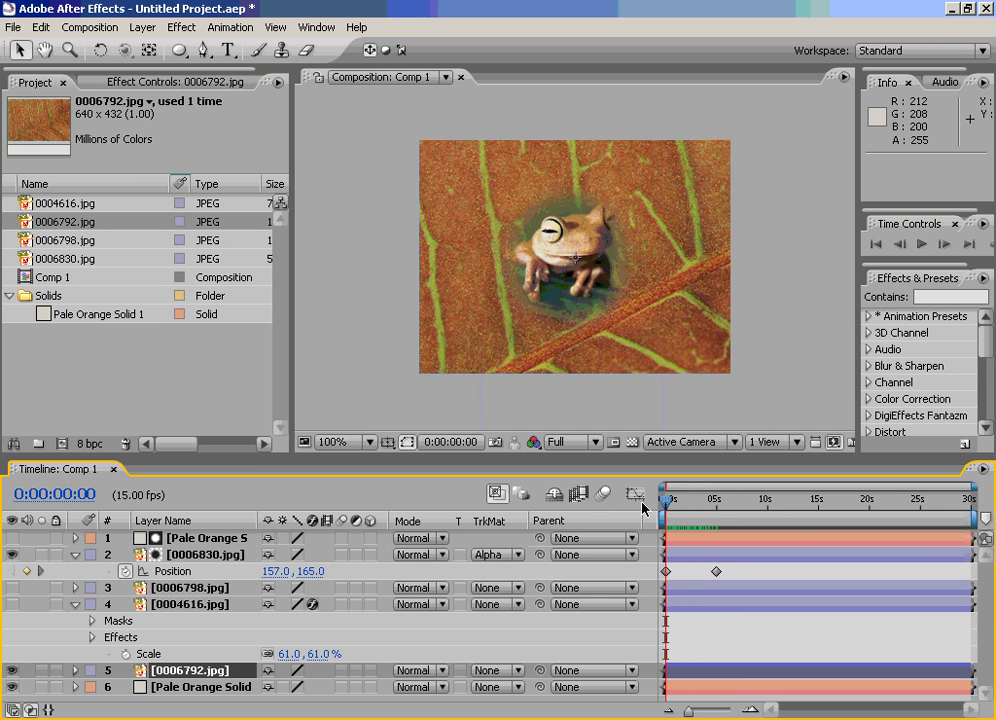
# - Toggle the top matte solid's visibility on and off to compare the composite with and without it
pyautogui.click(13, 540)
pyautogui.click(14, 541)
pyautogui.click(13, 538)
pyautogui.click(13, 538)
# - Hide 0006830.jpg and replace the masked solid above it with 0004616.jpg, moving the solid below the frog layer
pyautogui.click(218, 540)
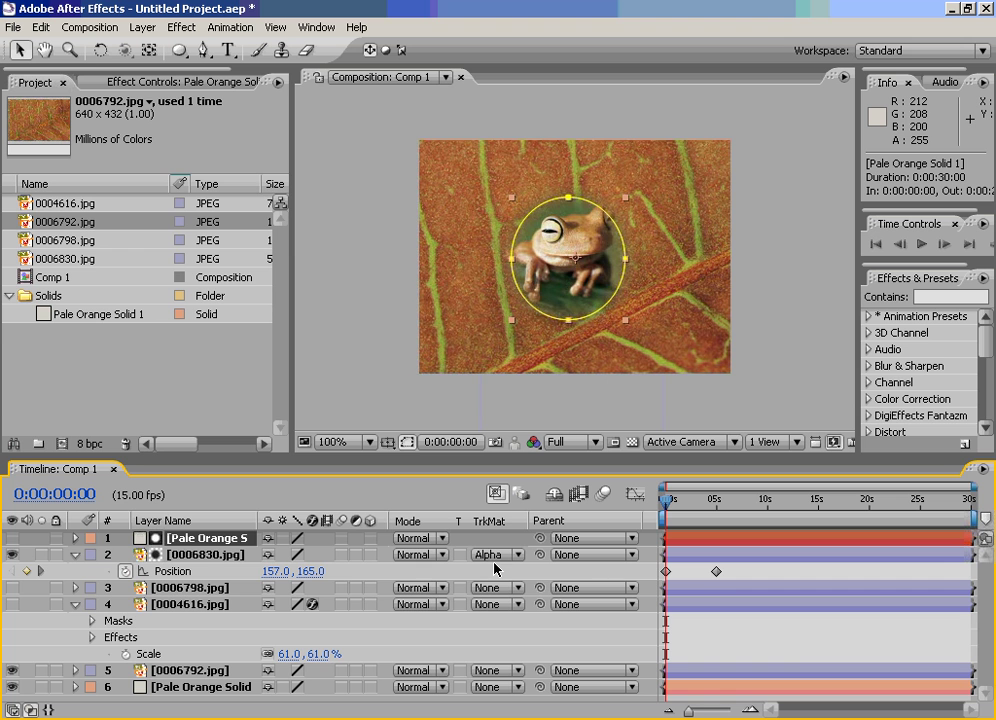
pyautogui.click(12, 554)
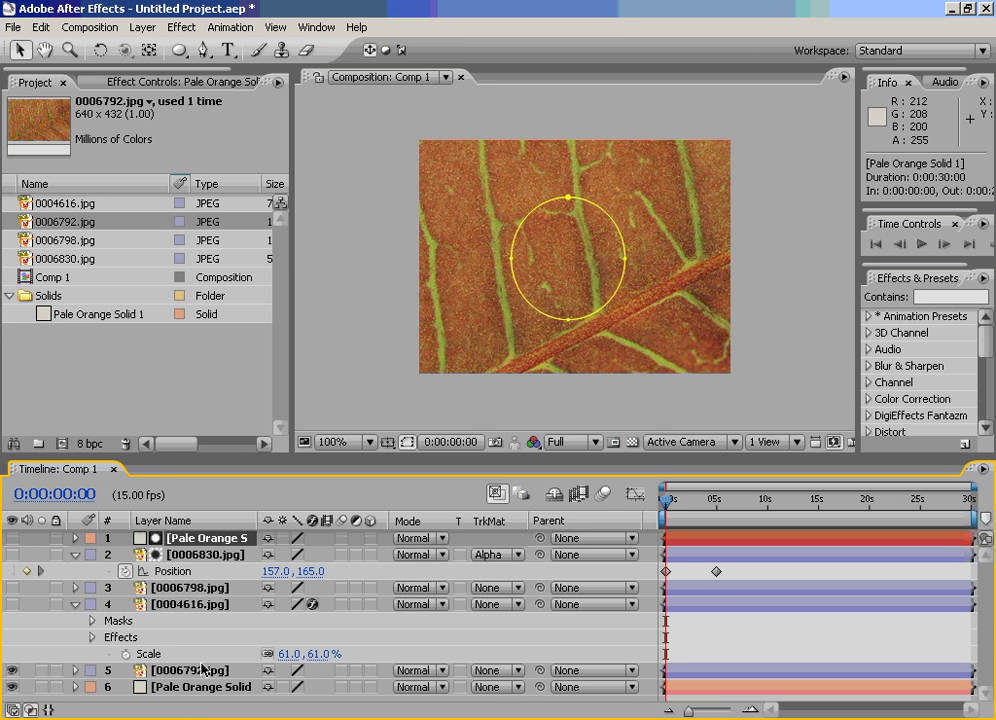
pyautogui.hotkey('ctrl', 'Down')
pyautogui.click(29, 204)
pyautogui.moveTo(29, 210); pyautogui.dragTo(203, 556)
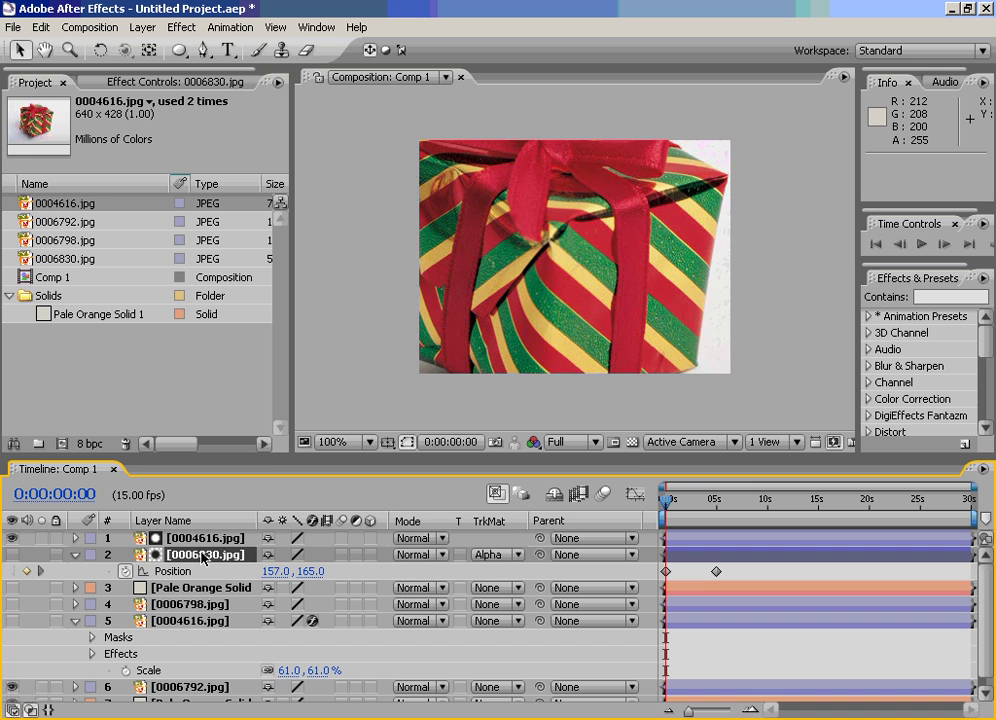
# - Use the hidden 0004616.jpg layer as a luma matte for the visible 0006830.jpg layer and scrub through the animation
pyautogui.click(495, 556)
pyautogui.click(500, 549)
pyautogui.click(12, 538)
pyautogui.click(12, 554)
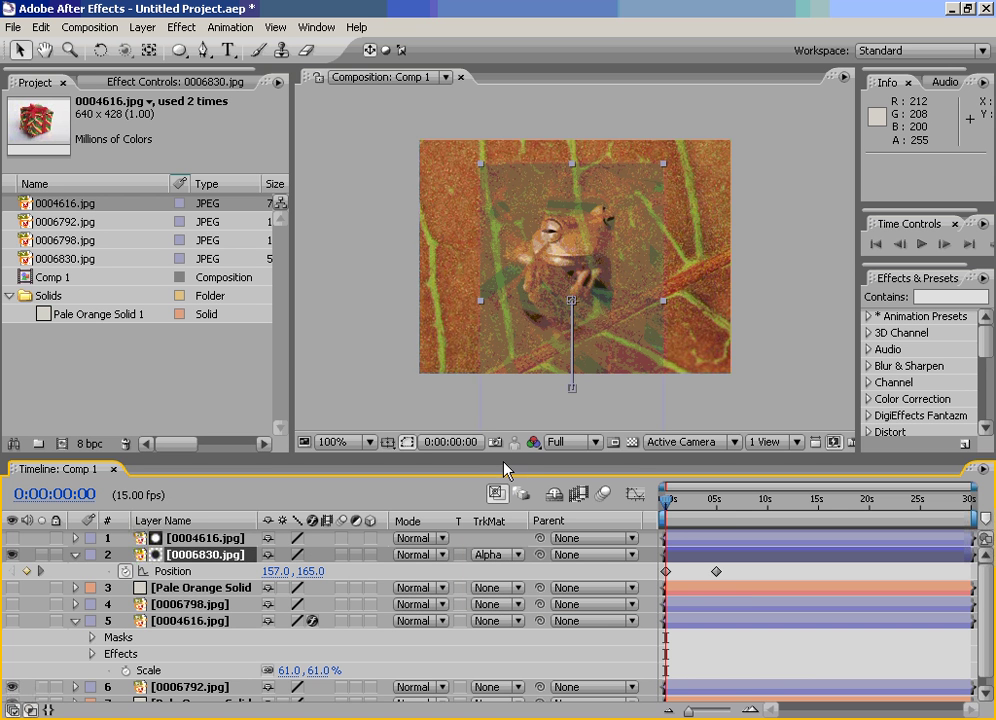
pyautogui.moveTo(707, 510)
pyautogui.mouseDown()
pyautogui.moveTo(690, 510)
pyautogui.moveTo(724, 510)
pyautogui.moveTo(664, 510)
pyautogui.moveTo(705, 508)
pyautogui.mouseUp()
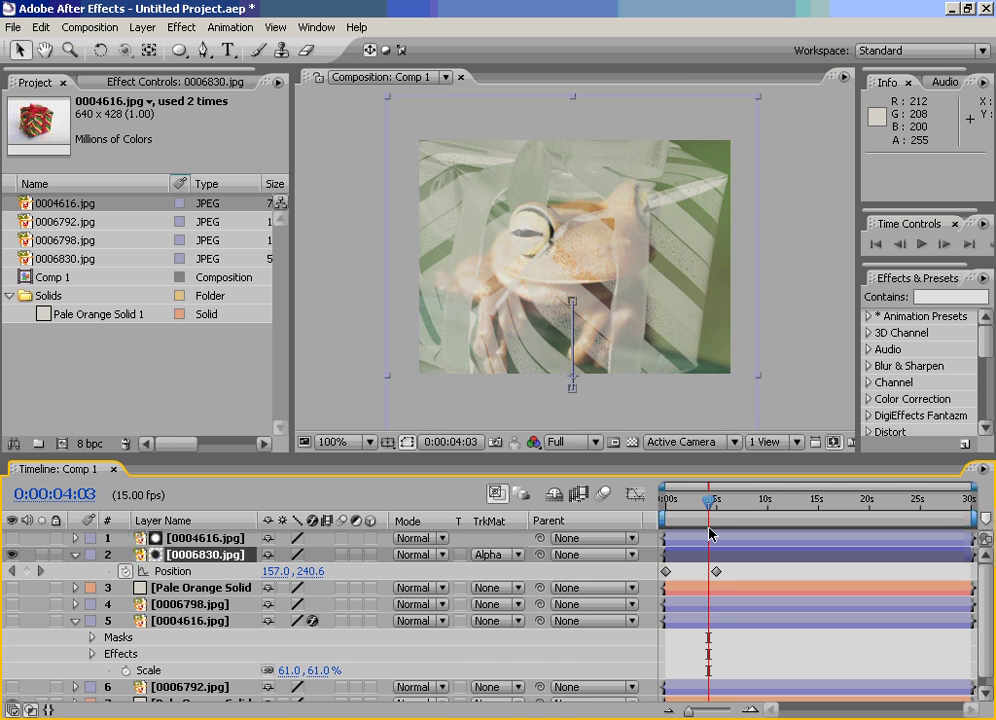
pyautogui.moveTo(707, 509); pyautogui.dragTo(737, 508)
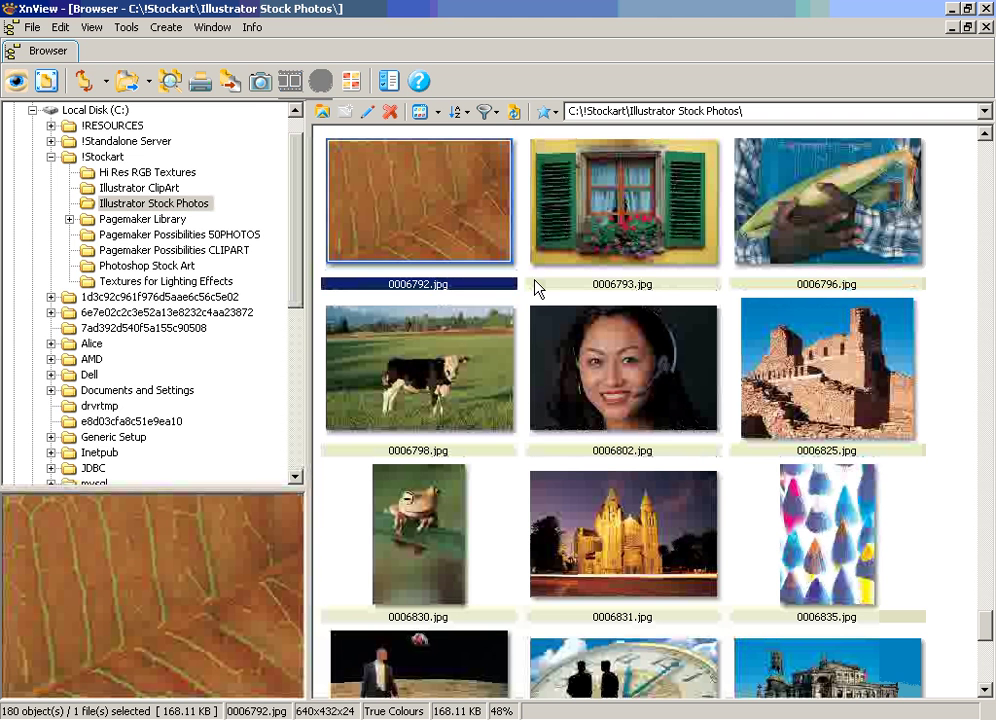
# - Switch to XnView, browse the Textures for Lighting Effects folder and pick Knurl.psd
pyautogui.click(170, 266)
pyautogui.click(165, 281)
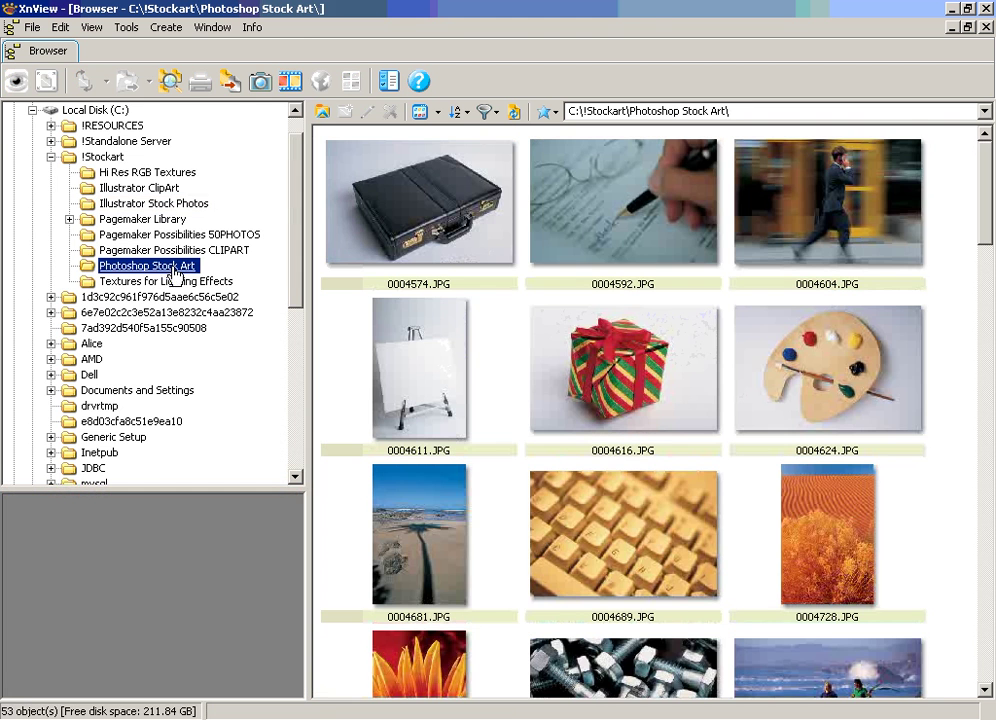
pyautogui.click(447, 425)
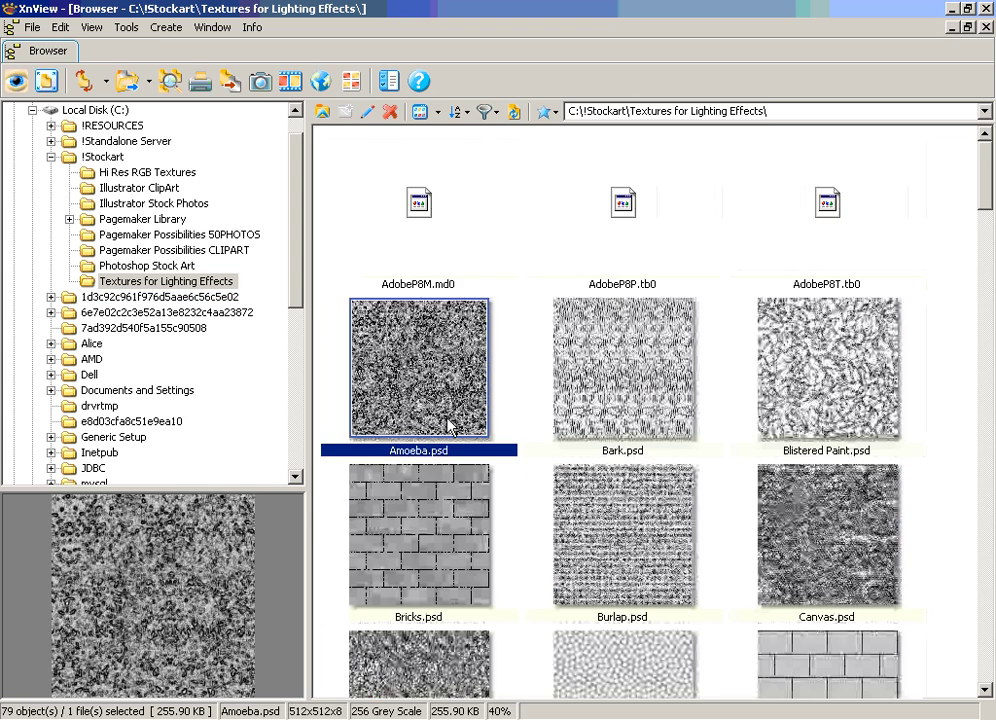
pyautogui.scroll(-1, 447, 425)
pyautogui.click(457, 360)
pyautogui.scroll(-4, 455, 372)
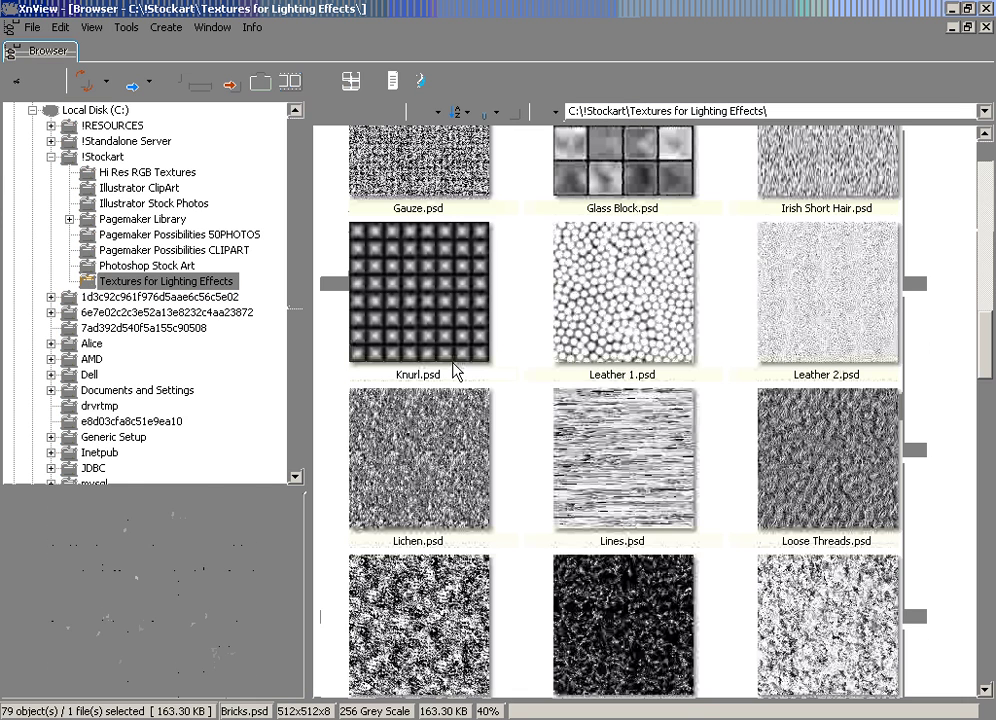
pyautogui.click(438, 270)
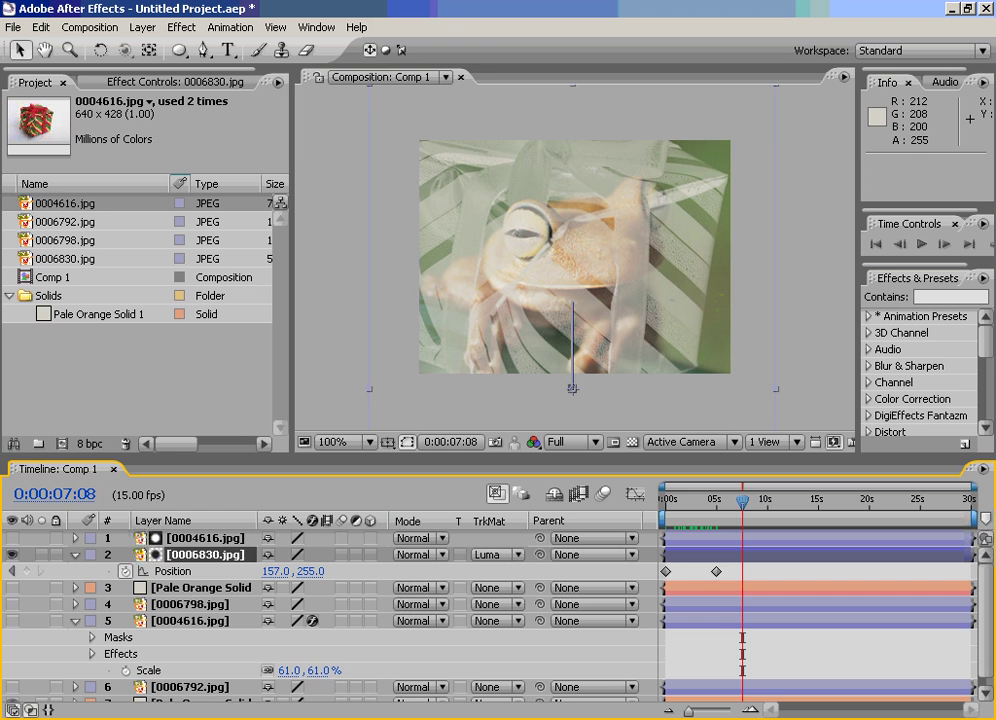
# - Import Knurl.psd, place it directly above 0006830.jpg as its hidden luma matte, and scrub back to 0 seconds
pyautogui.moveTo(33, 279); pyautogui.dragTo(110, 440)
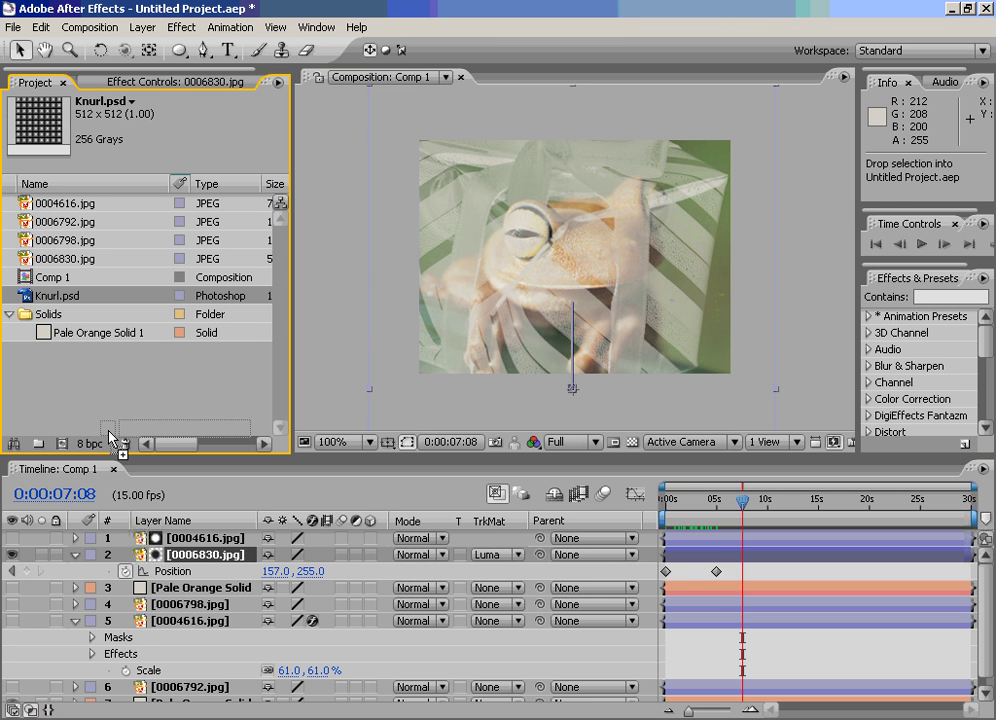
pyautogui.moveTo(110, 440); pyautogui.dragTo(10, 562)
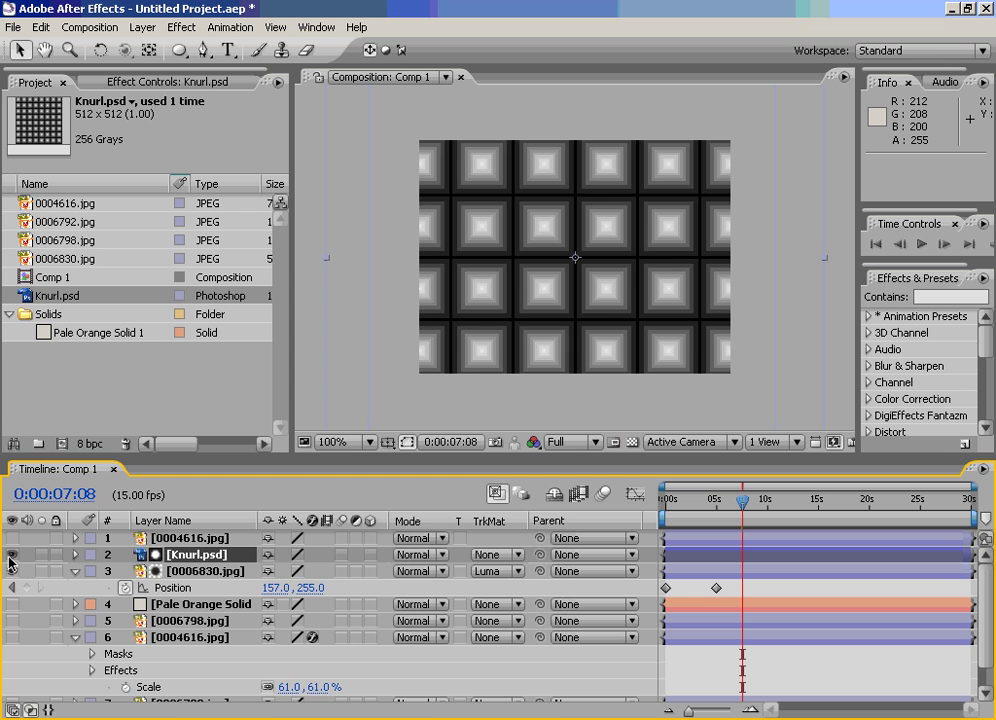
pyautogui.click(11, 555)
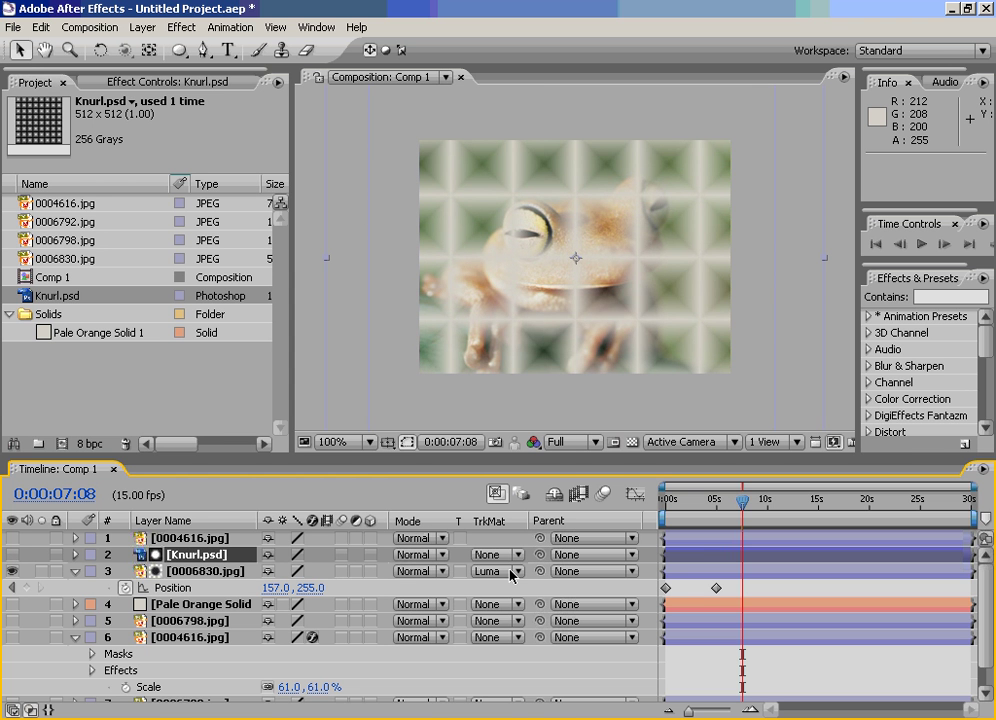
pyautogui.moveTo(742, 500); pyautogui.dragTo(661, 500)
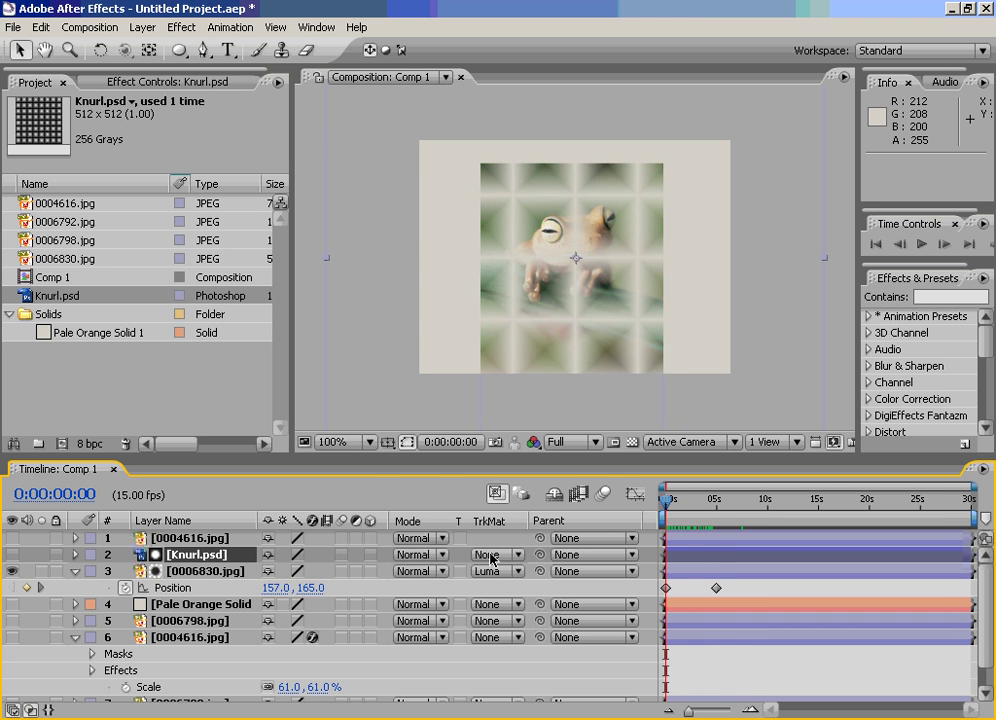
# - Compare the Luma Inverted, Alpha Inverted and Alpha Matte modes on 0006830.jpg, ending on Luma Matte with Knurl.psd
pyautogui.click(497, 571)
pyautogui.click(502, 586)
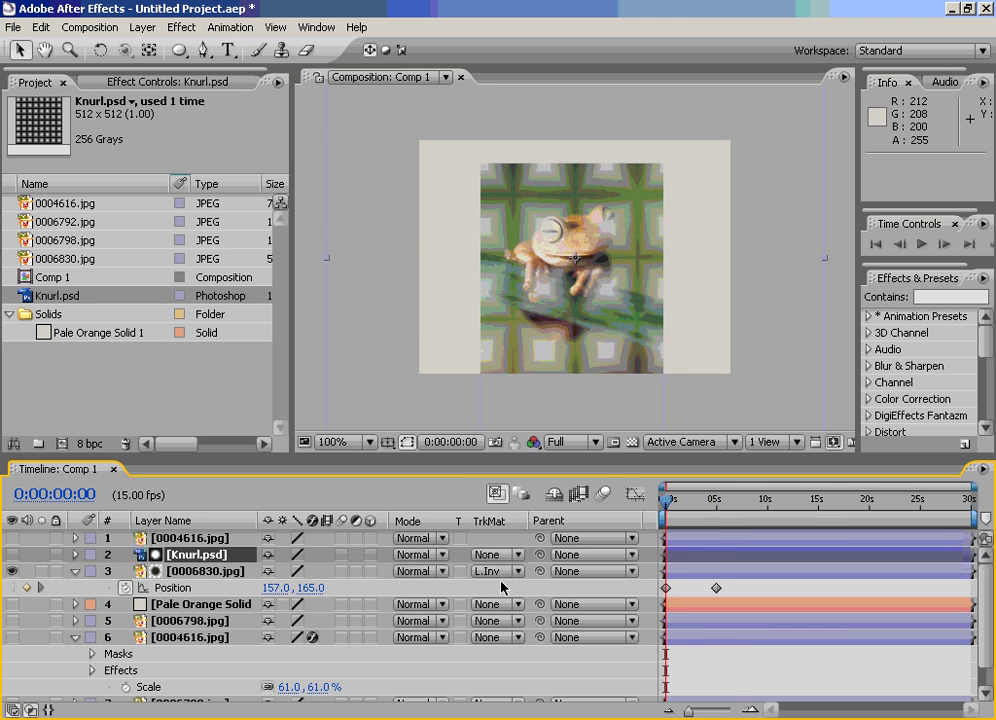
pyautogui.click(500, 573)
pyautogui.click(500, 537)
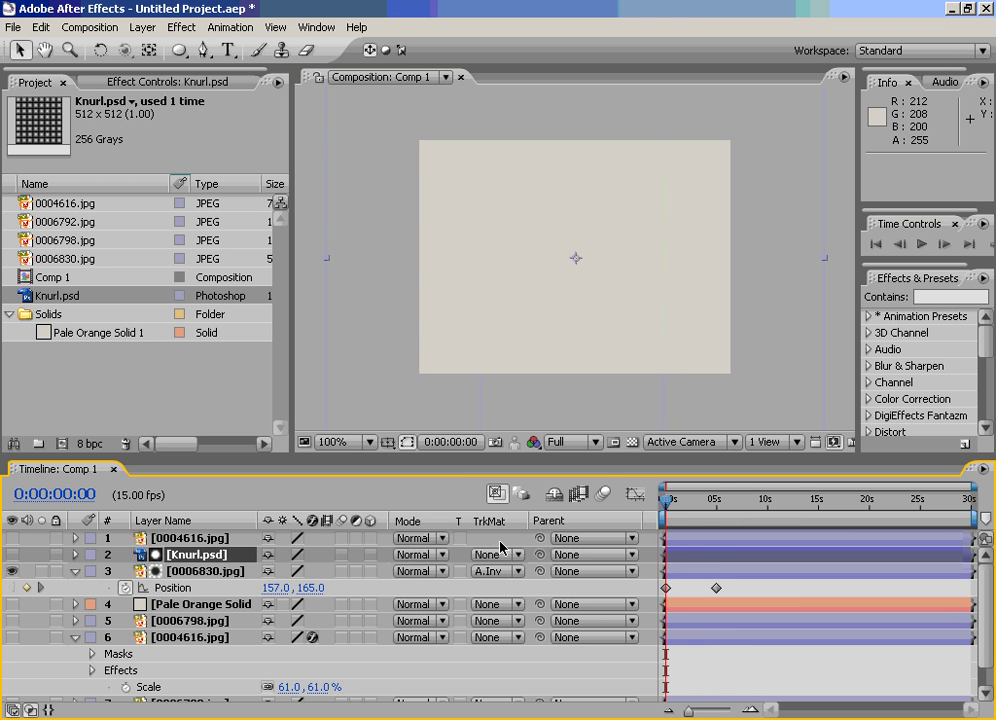
pyautogui.click(497, 572)
pyautogui.click(497, 556)
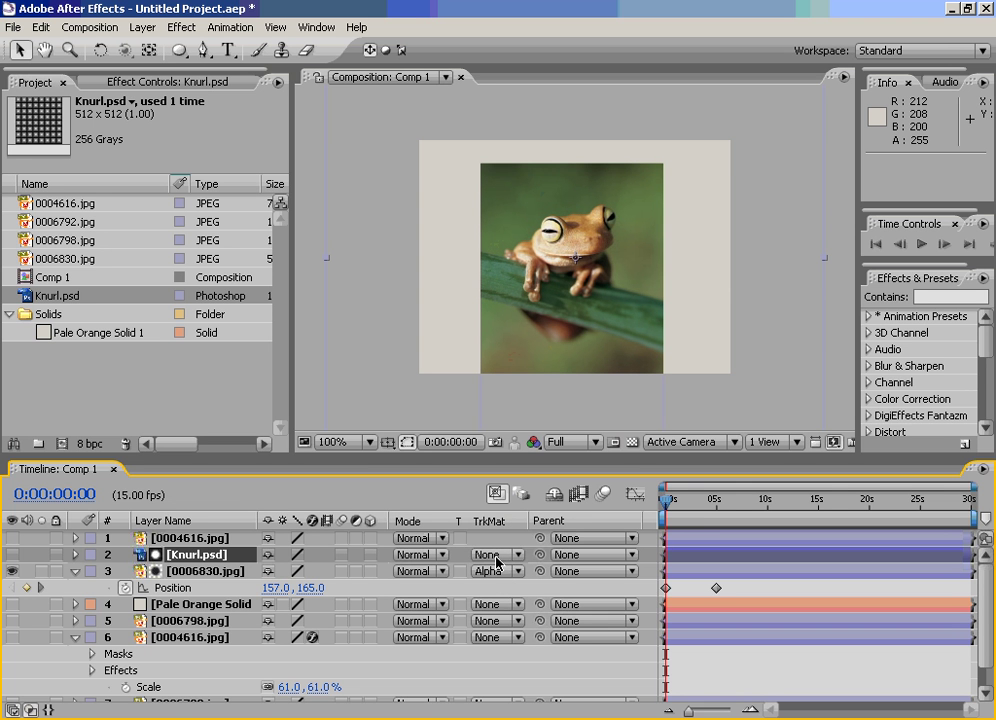
pyautogui.click(497, 572)
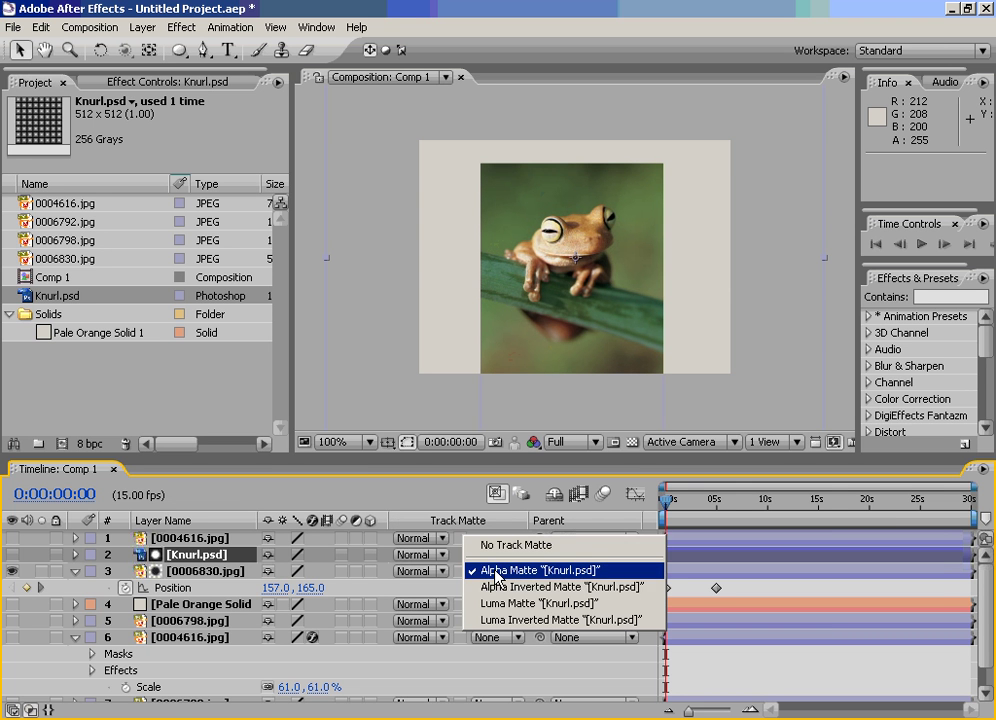
pyautogui.click(500, 603)
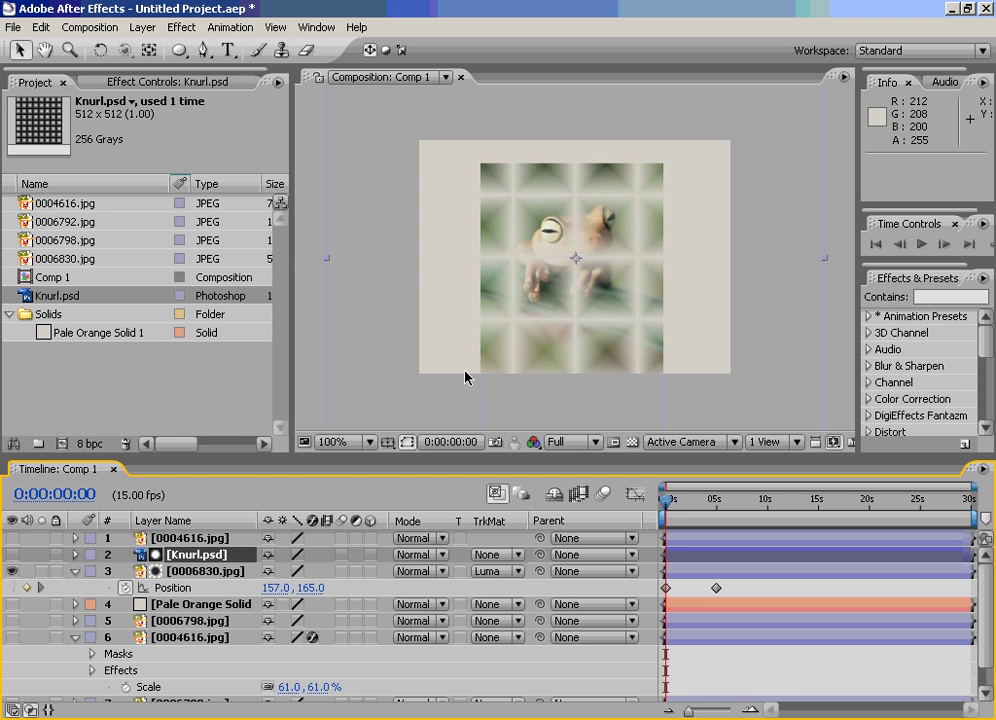
# - Set the 0006830.jpg layer's track matte to Luma Inverted Matte using Knurl.psd and scrub through the first seconds
pyautogui.click(497, 572)
pyautogui.click(510, 587)
pyautogui.click(688, 500)
pyautogui.moveTo(688, 503); pyautogui.dragTo(663, 503)
# - Move Knurl.psd to the top of the layer stack, set 0006830.jpg's track matte to Alpha Matte, and preview it
pyautogui.moveTo(175, 556); pyautogui.dragTo(183, 541)
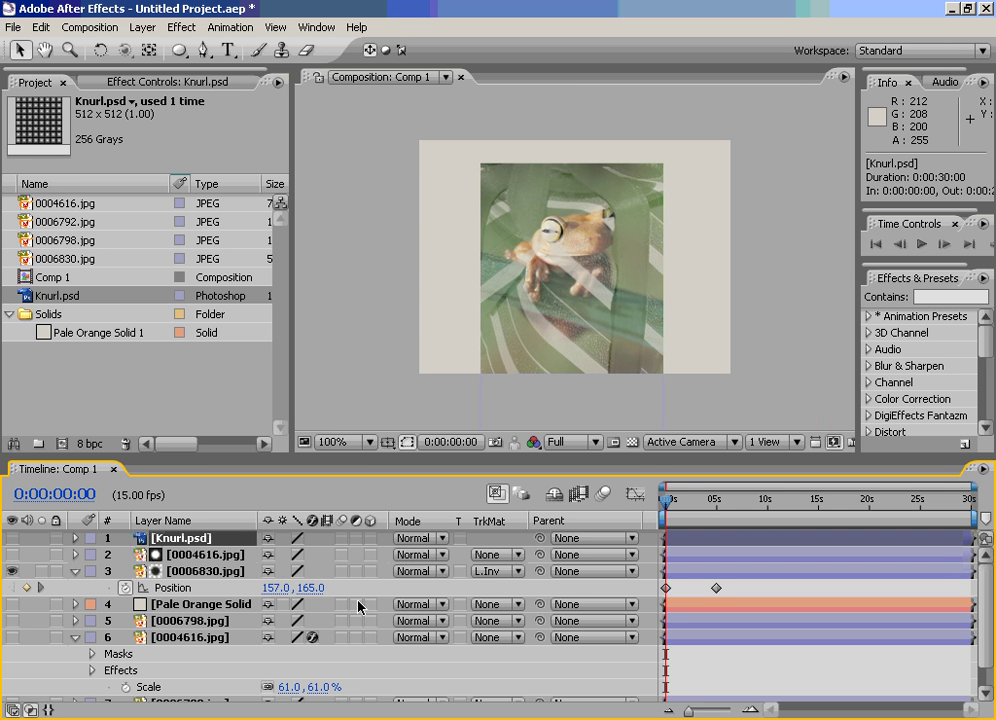
pyautogui.click(205, 554)
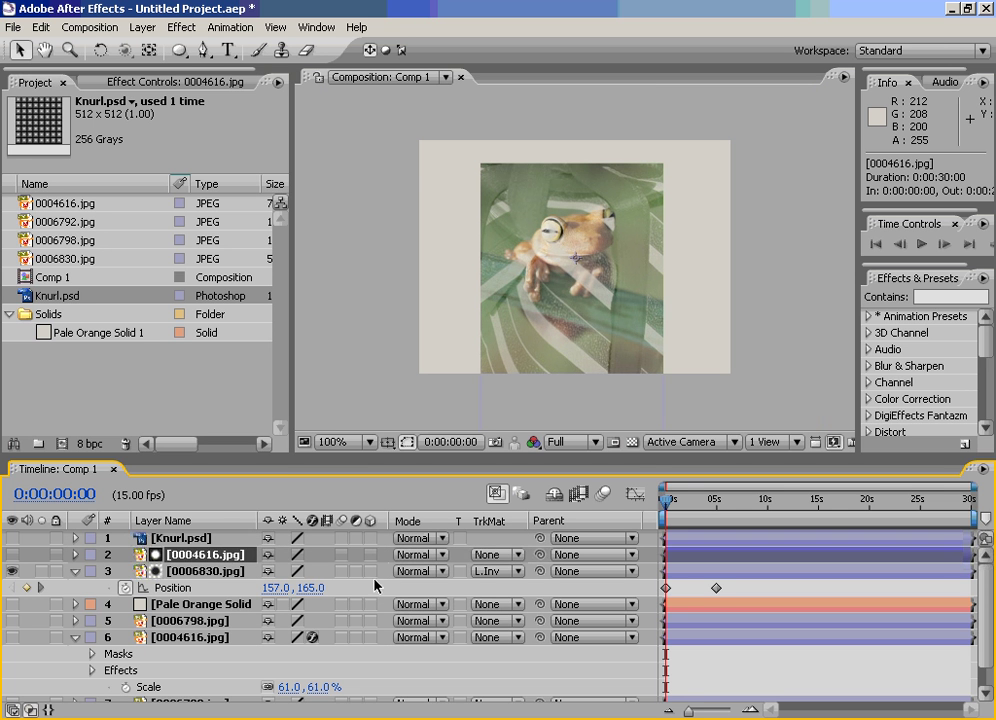
pyautogui.click(493, 572)
pyautogui.click(508, 521)
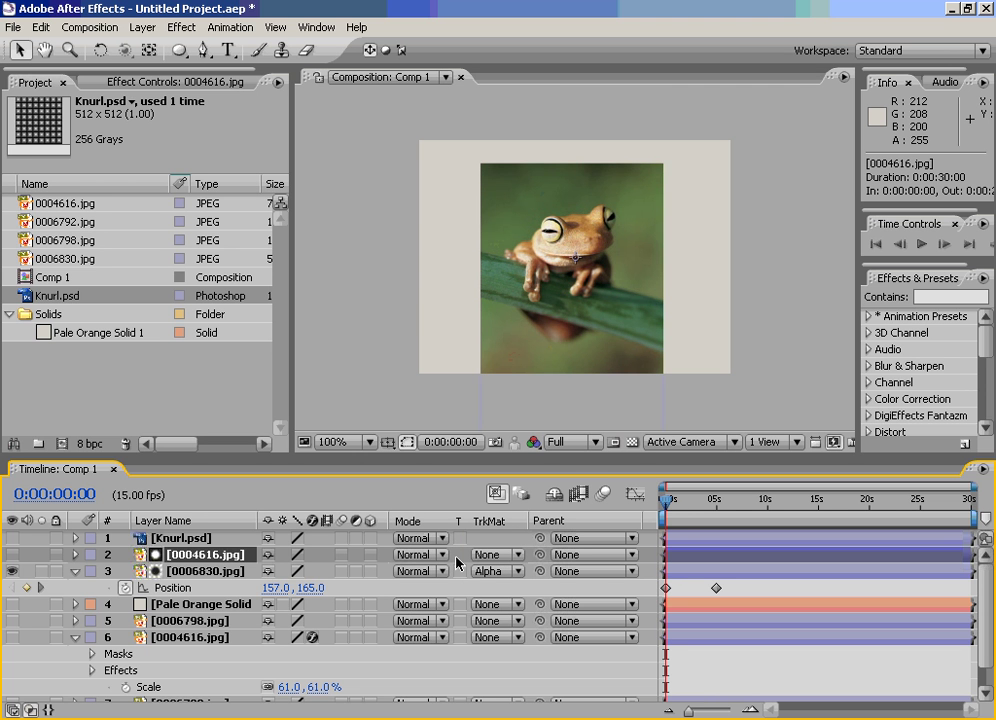
pyautogui.press('space')
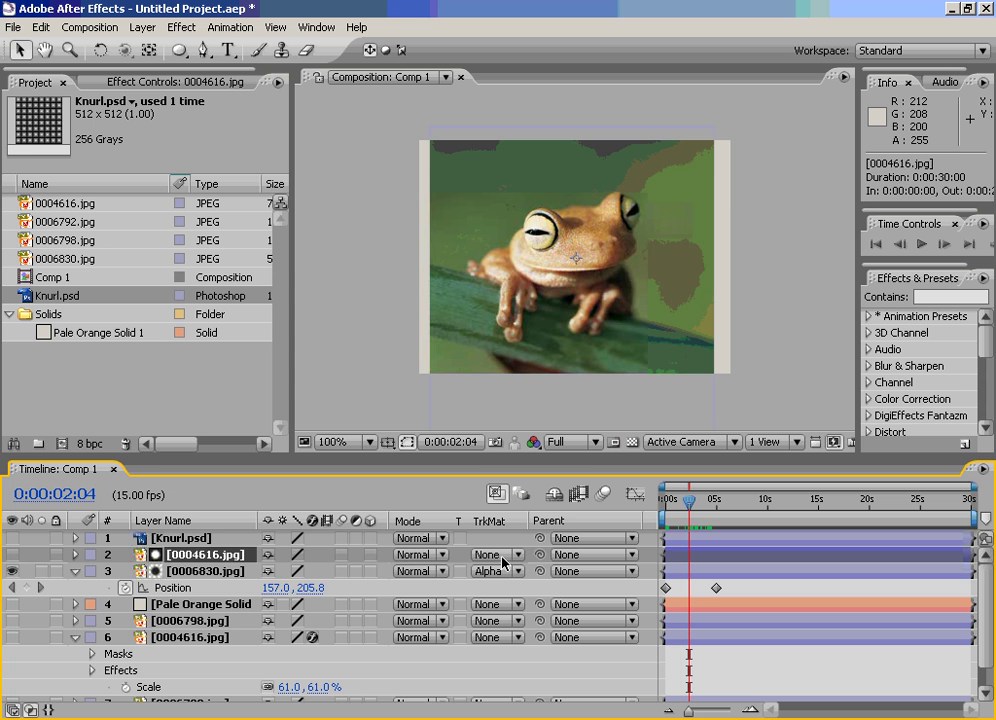
# - Toggle the visibility of the 0004616.jpg matte layer on and off to examine its image
pyautogui.click(10, 563)
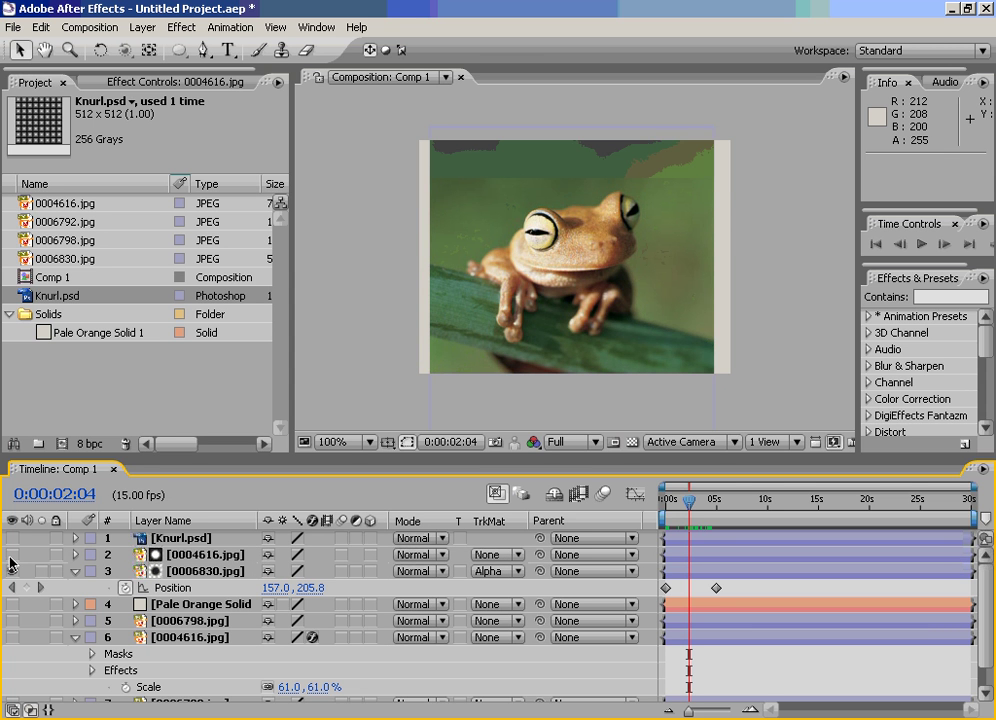
pyautogui.click(11, 557)
pyautogui.click(12, 556)
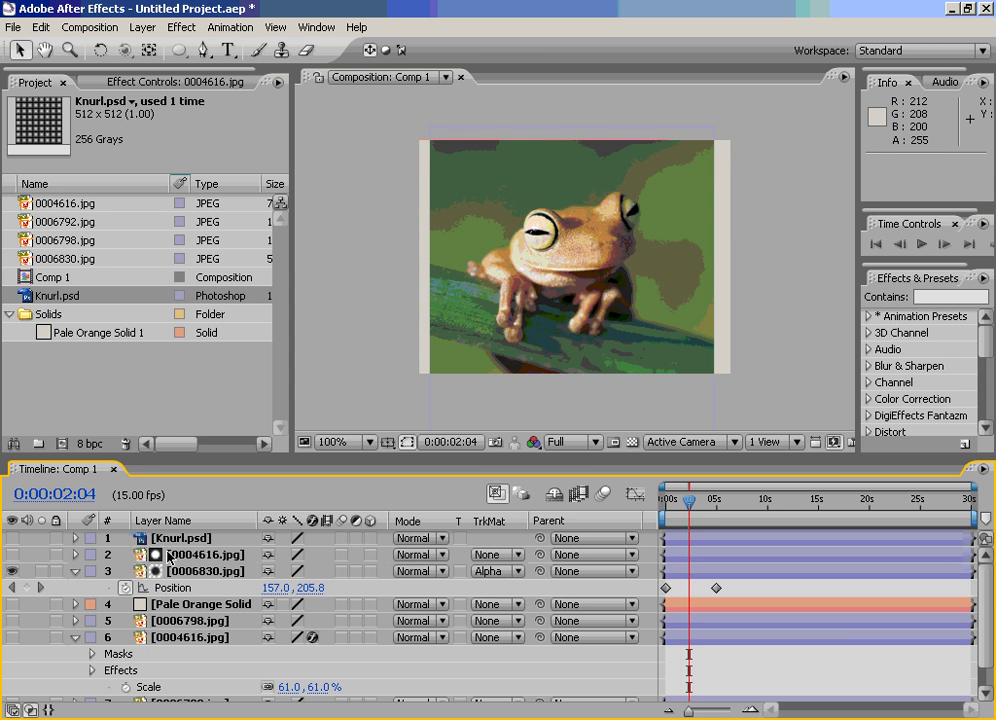
# - Replace the 0004616.jpg matte layer above 0006830.jpg with the masked Pale Orange Solid 1 and scrub back to 0 seconds
pyautogui.click(200, 554)
pyautogui.moveTo(200, 602); pyautogui.dragTo(207, 557)
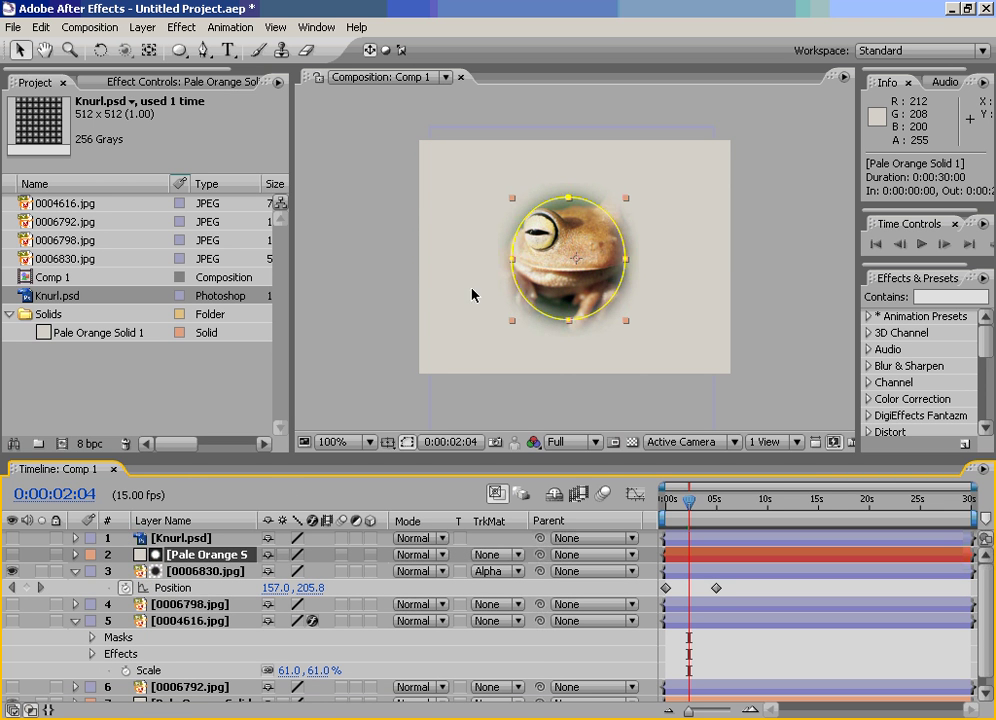
pyautogui.click(661, 503)
pyautogui.moveTo(661, 503); pyautogui.dragTo(613, 508)
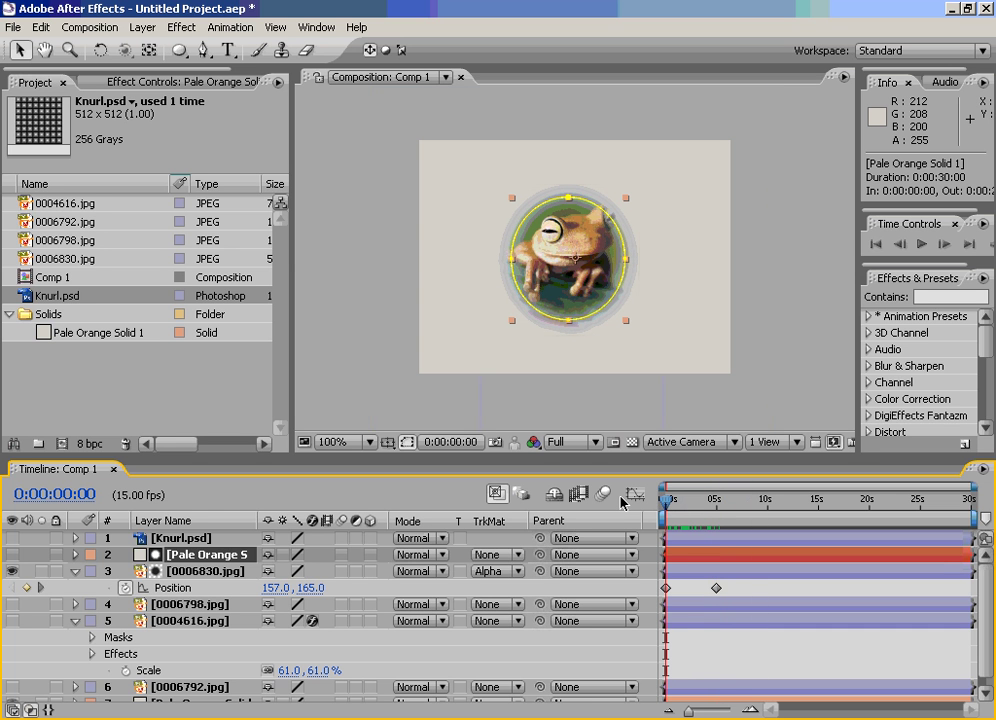